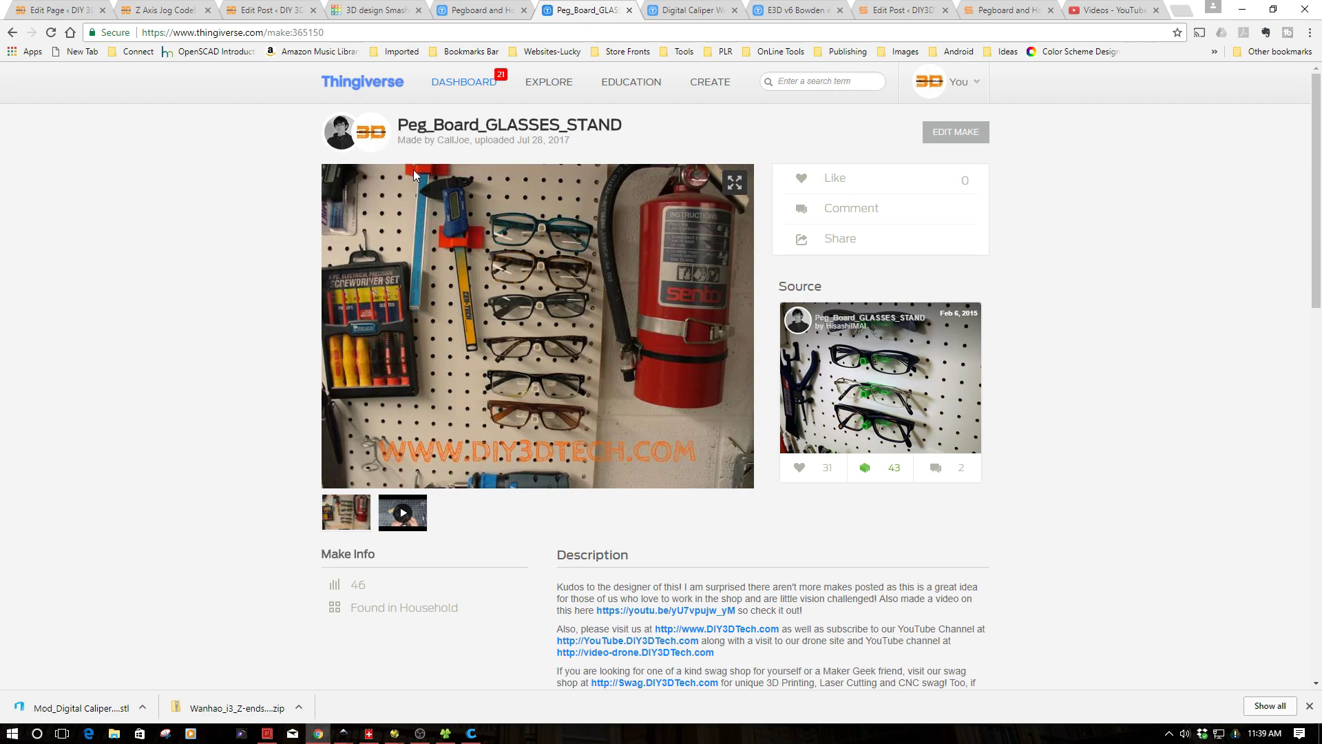
# Look over the pegboard glasses stand make, then view the Digital Caliper Western Pro Holder's photo of the caliper mounted on a wall
pyautogui.click(446, 239)
pyautogui.click(682, 9)
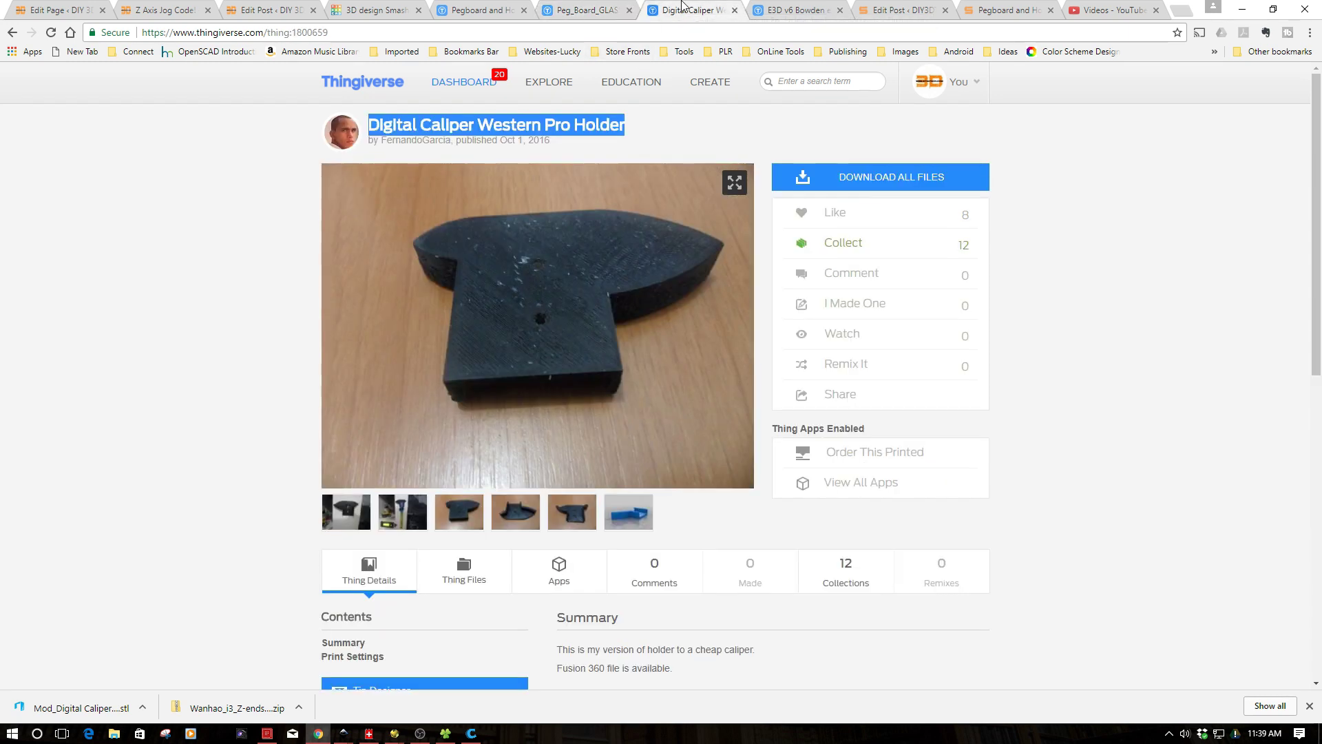
pyautogui.click(406, 520)
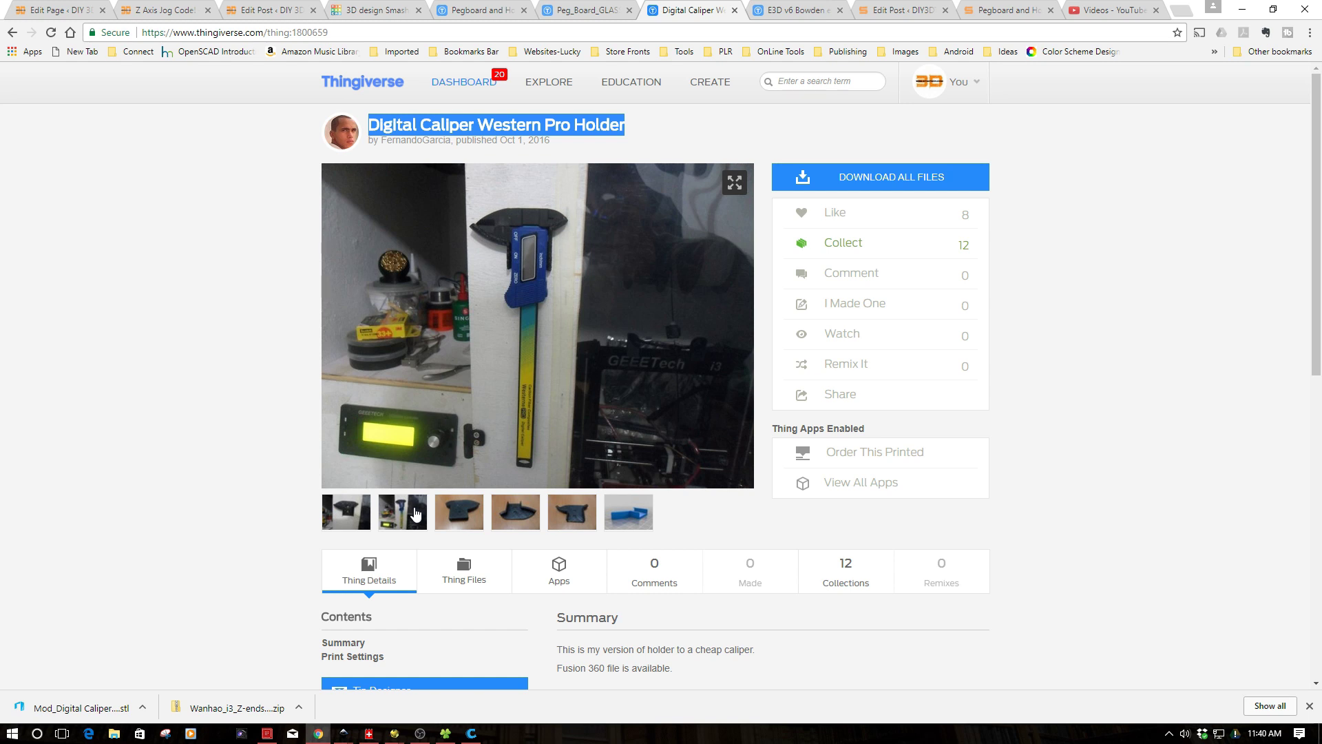
# View the Pegboard and Holes Utility model's images of the perforated plate and of the separate hole pegs
pyautogui.click(482, 11)
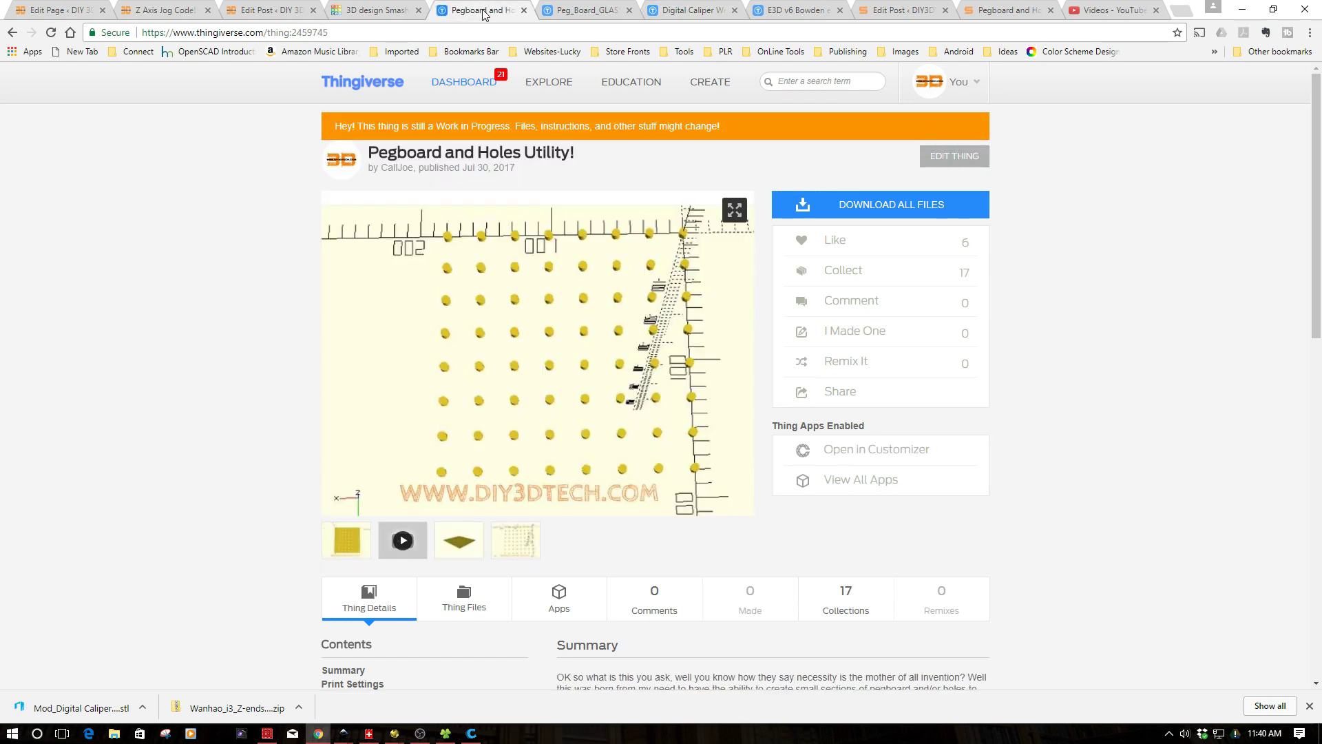
pyautogui.click(350, 548)
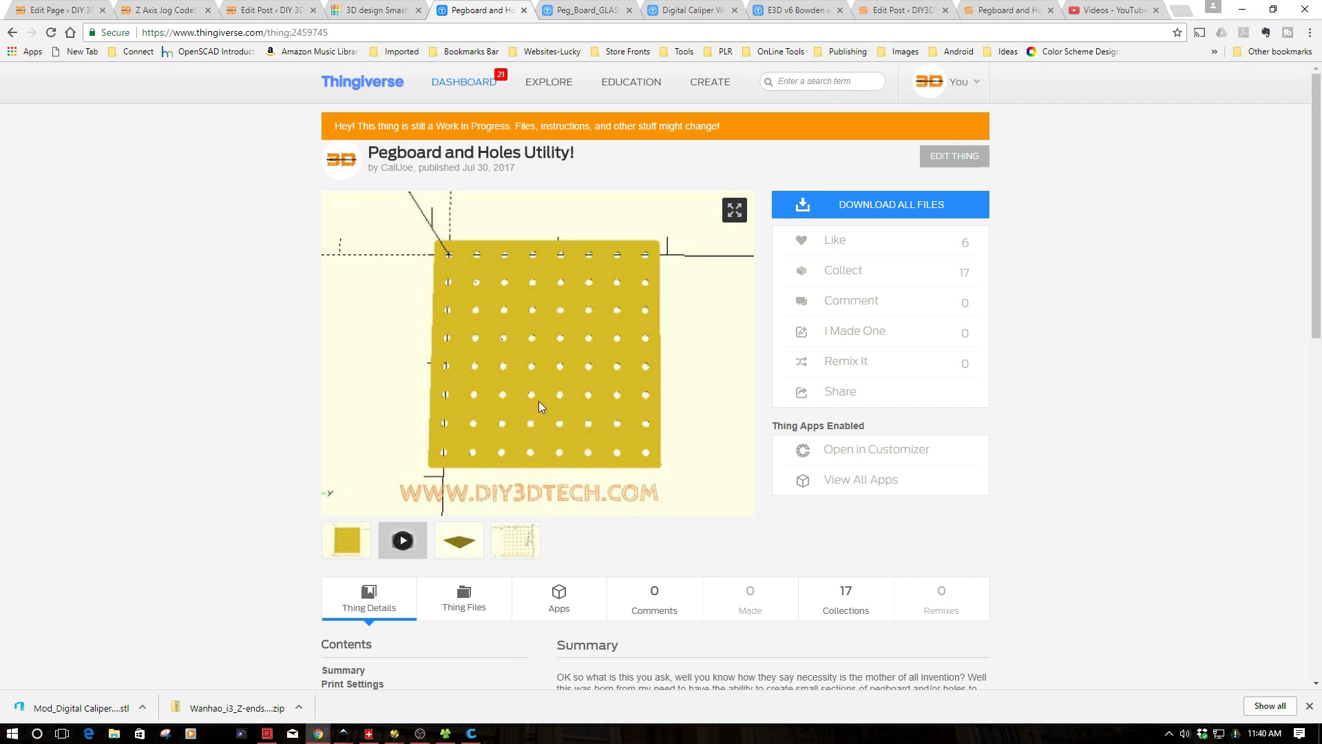
pyautogui.click(511, 547)
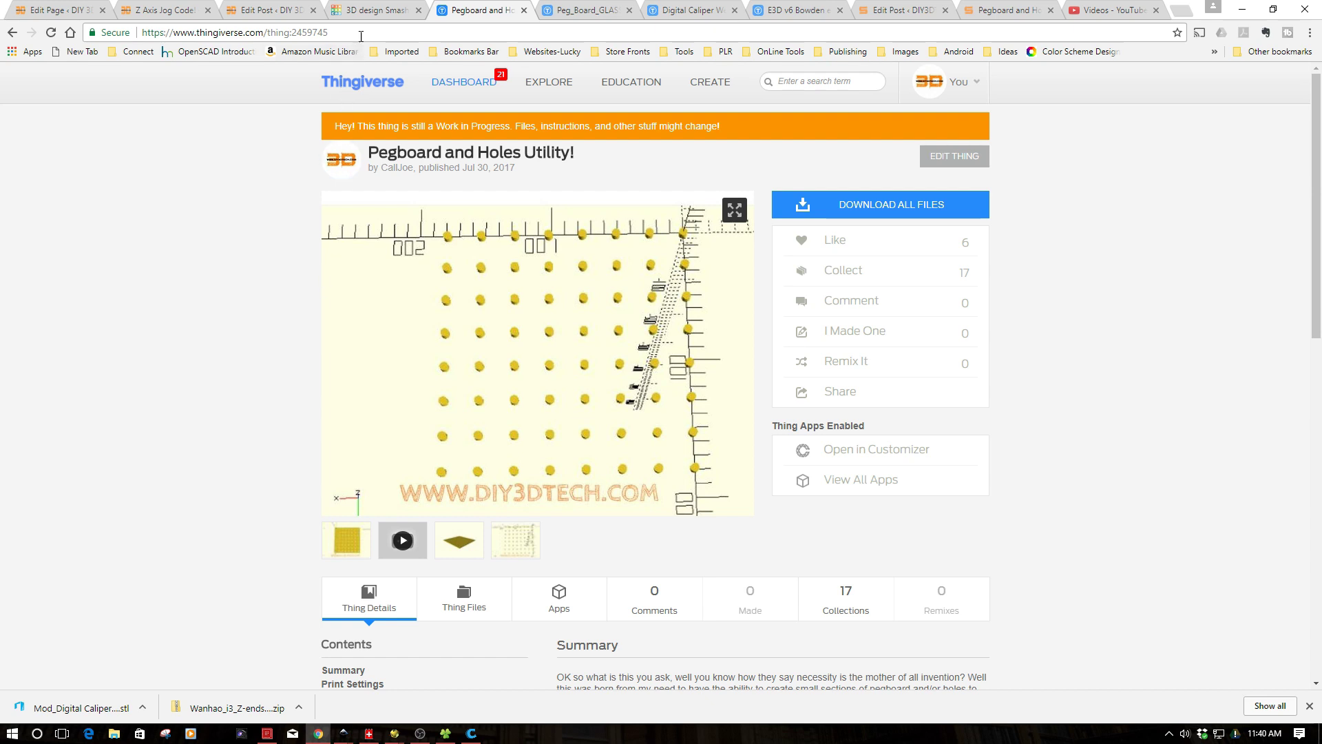
# In the Tinkercad design, move the red box over the caliper holder's two screw holes and group both shapes to fill them
pyautogui.click(367, 12)
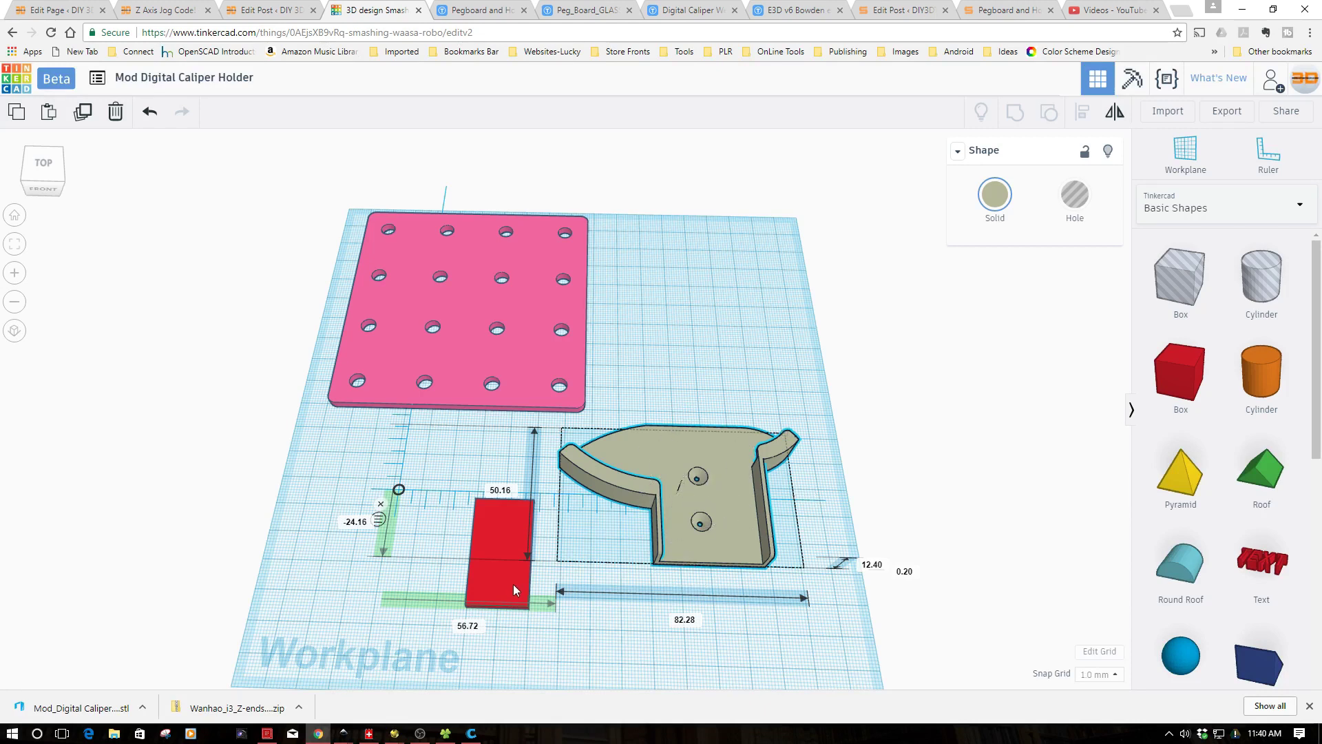
pyautogui.moveTo(514, 584); pyautogui.dragTo(719, 539)
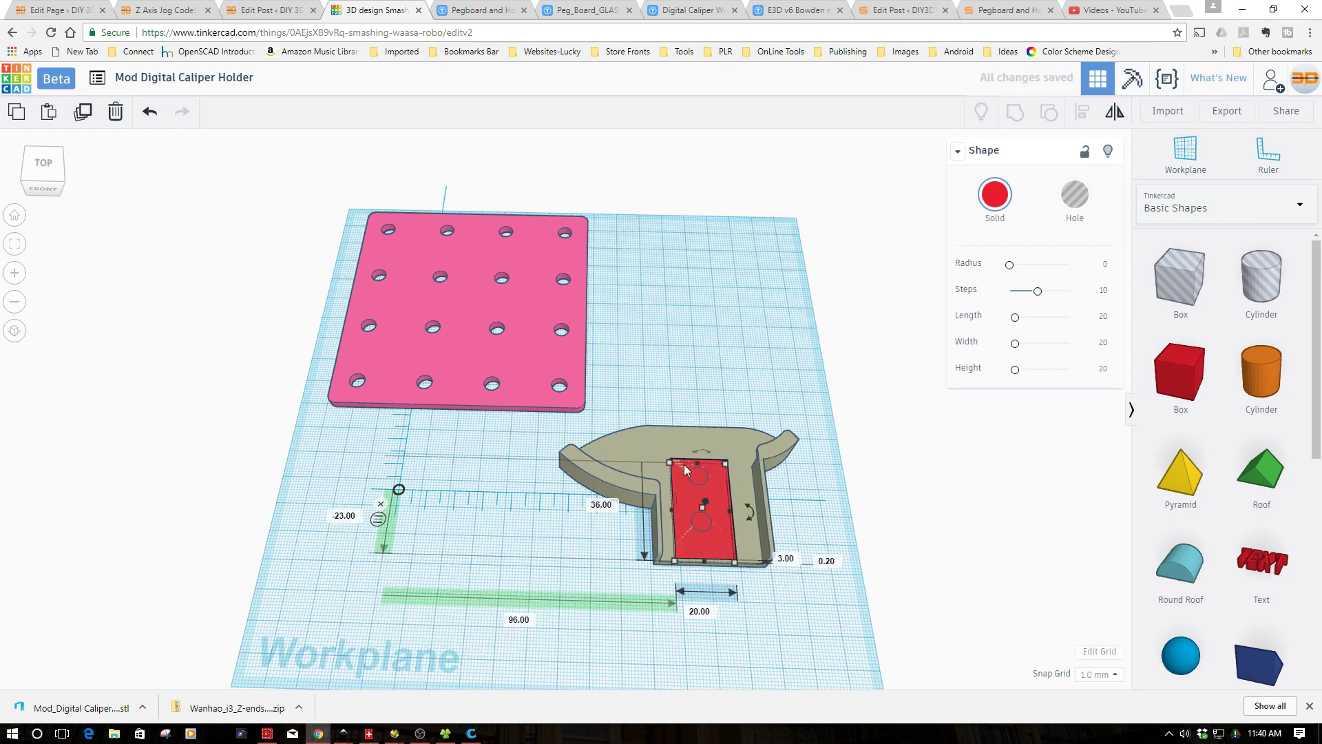
pyautogui.moveTo(809, 405); pyautogui.dragTo(640, 593)
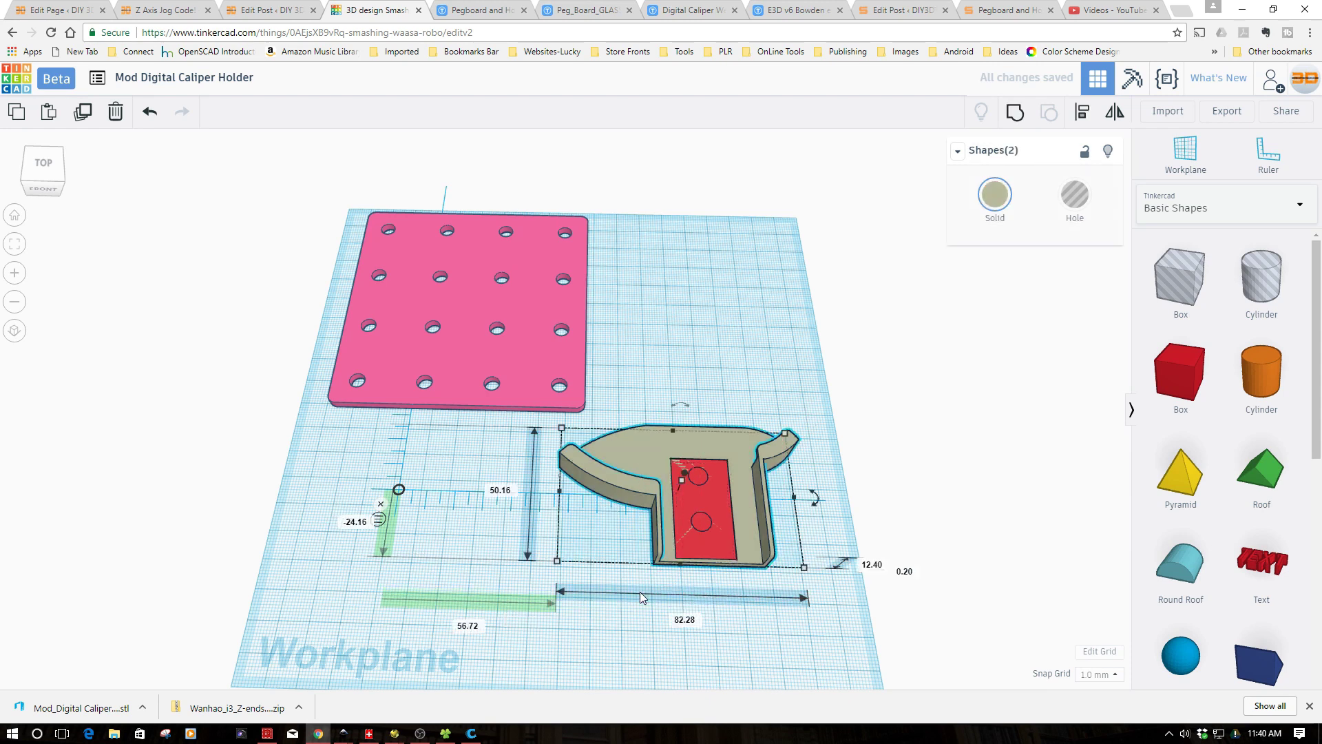
pyautogui.click(1015, 114)
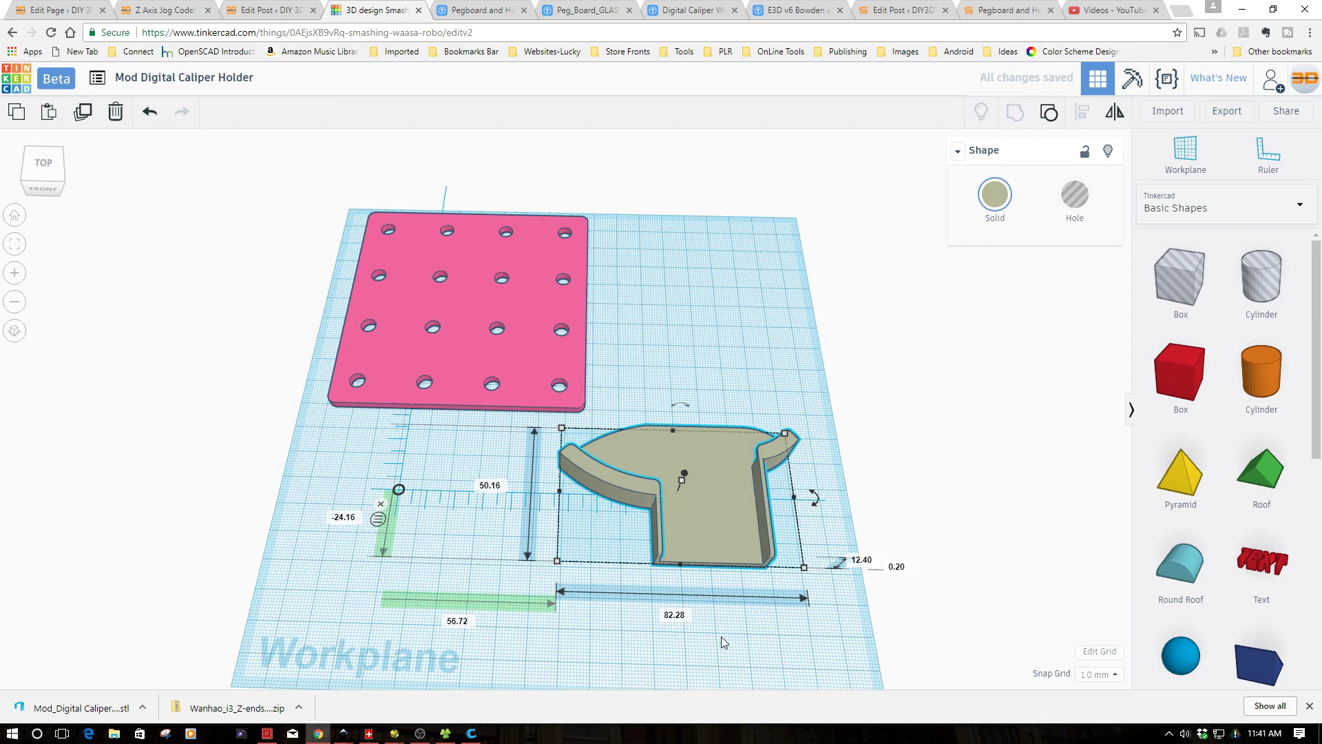
# Bring the caliper holder and pegboard plate together, centring them across the width and aligning their front edges
pyautogui.moveTo(717, 520); pyautogui.dragTo(581, 556)
pyautogui.moveTo(452, 330); pyautogui.dragTo(542, 498)
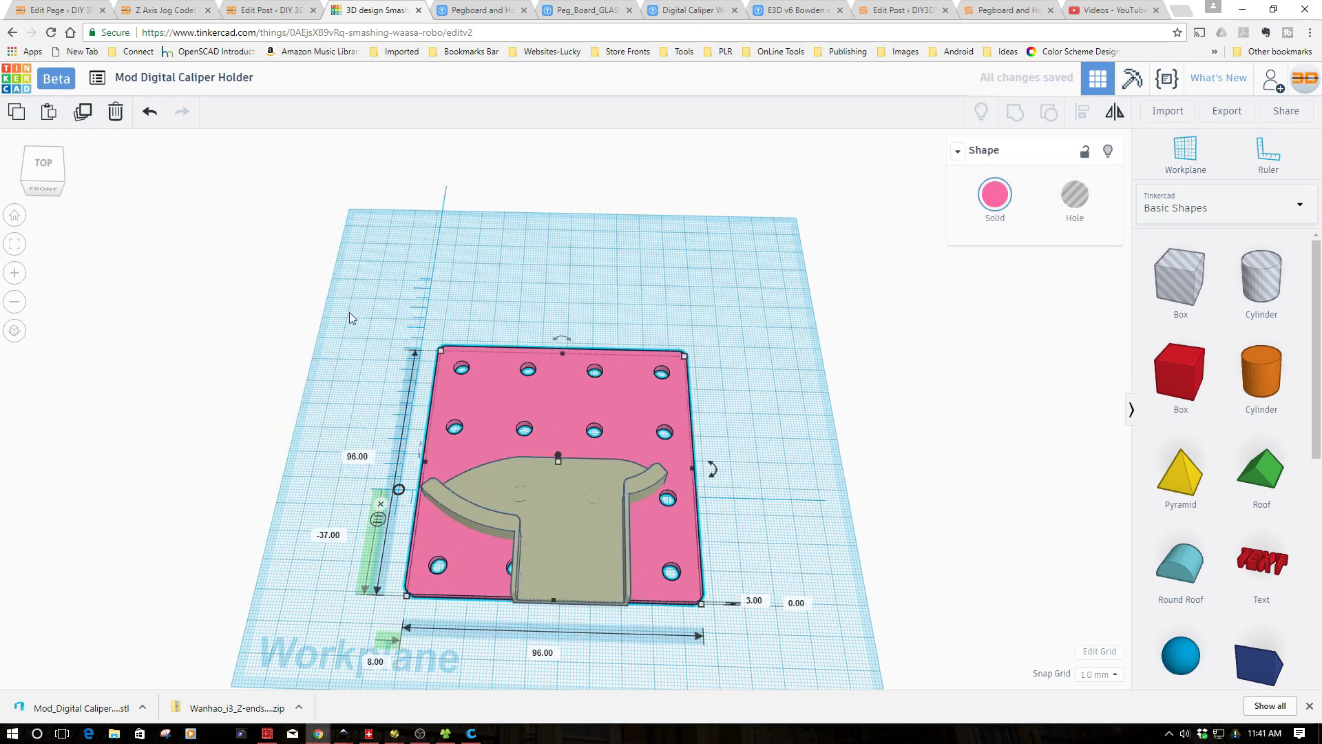
pyautogui.moveTo(356, 315); pyautogui.dragTo(753, 652)
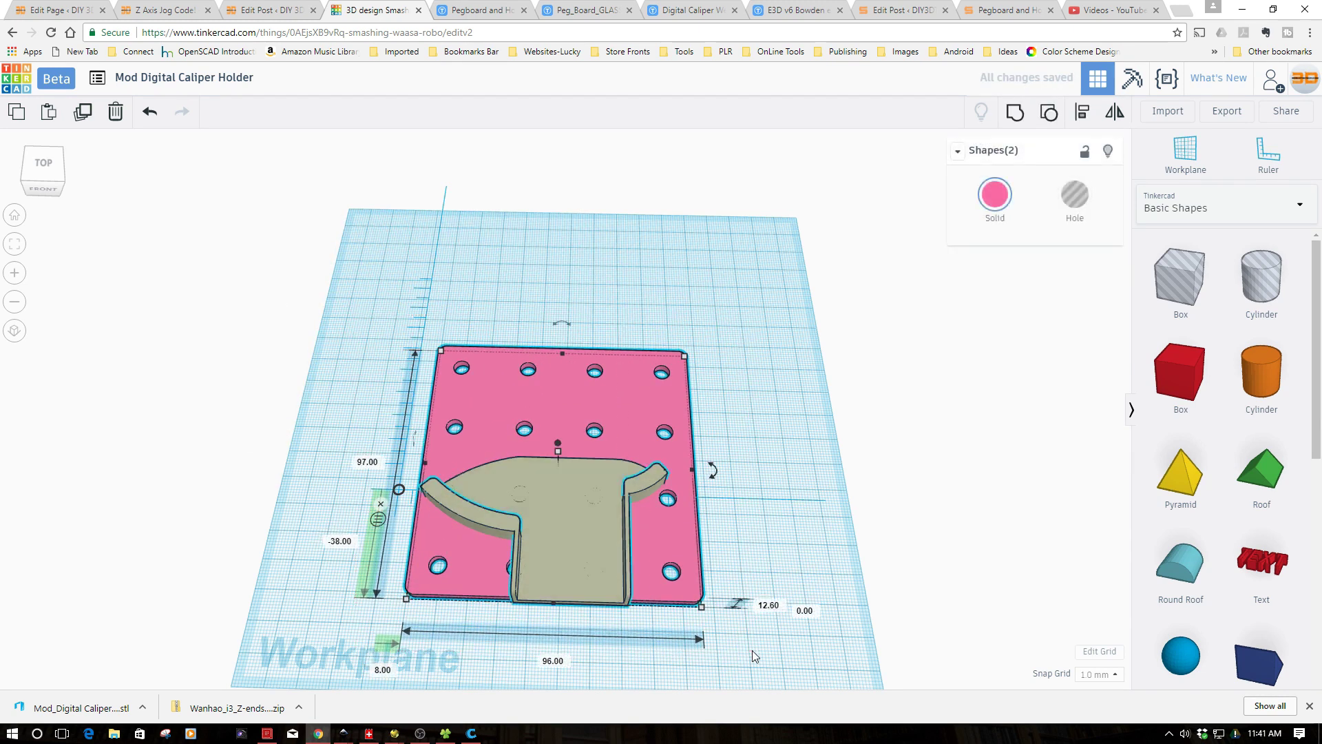
pyautogui.click(1083, 114)
pyautogui.click(553, 623)
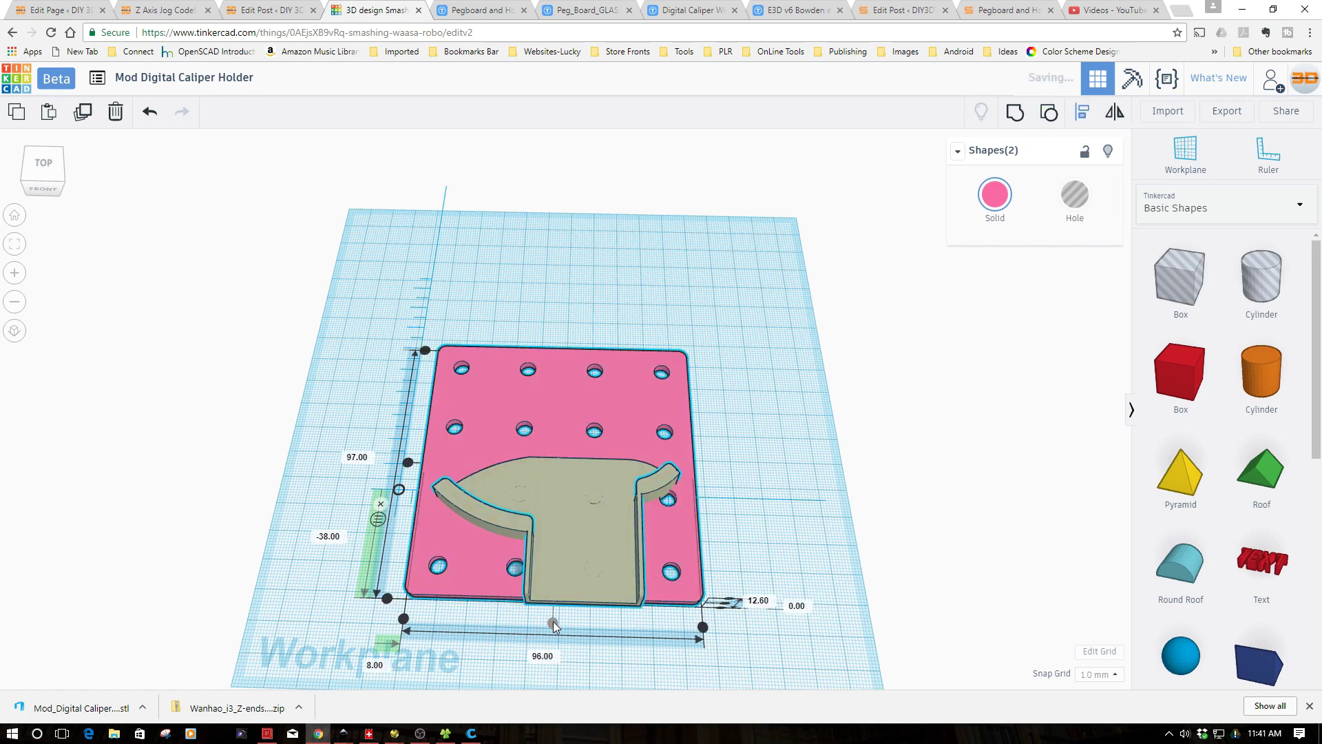
pyautogui.click(387, 596)
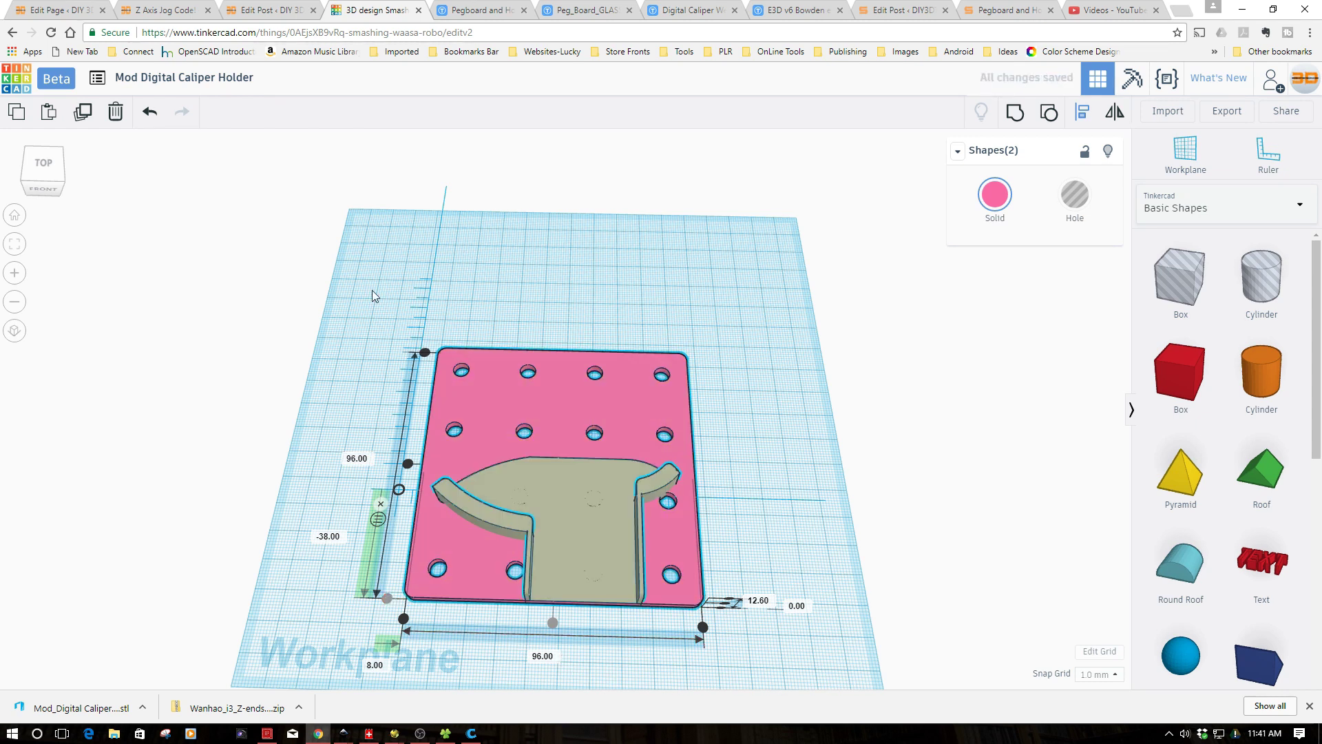
pyautogui.moveTo(348, 285); pyautogui.dragTo(714, 622)
pyautogui.click(750, 552)
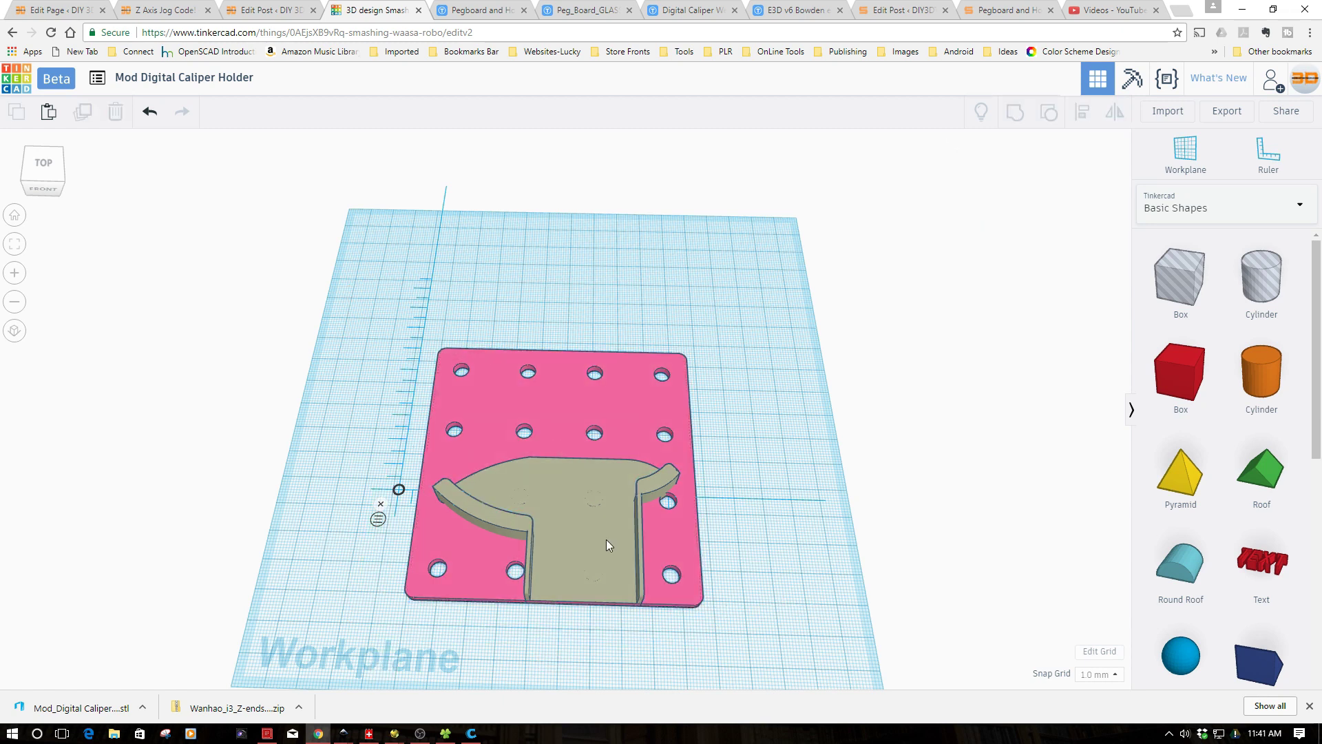
# Inspect from the side and from above how the caliper holder sits on the pegboard plate
pyautogui.click(606, 540)
pyautogui.press('ctrl')
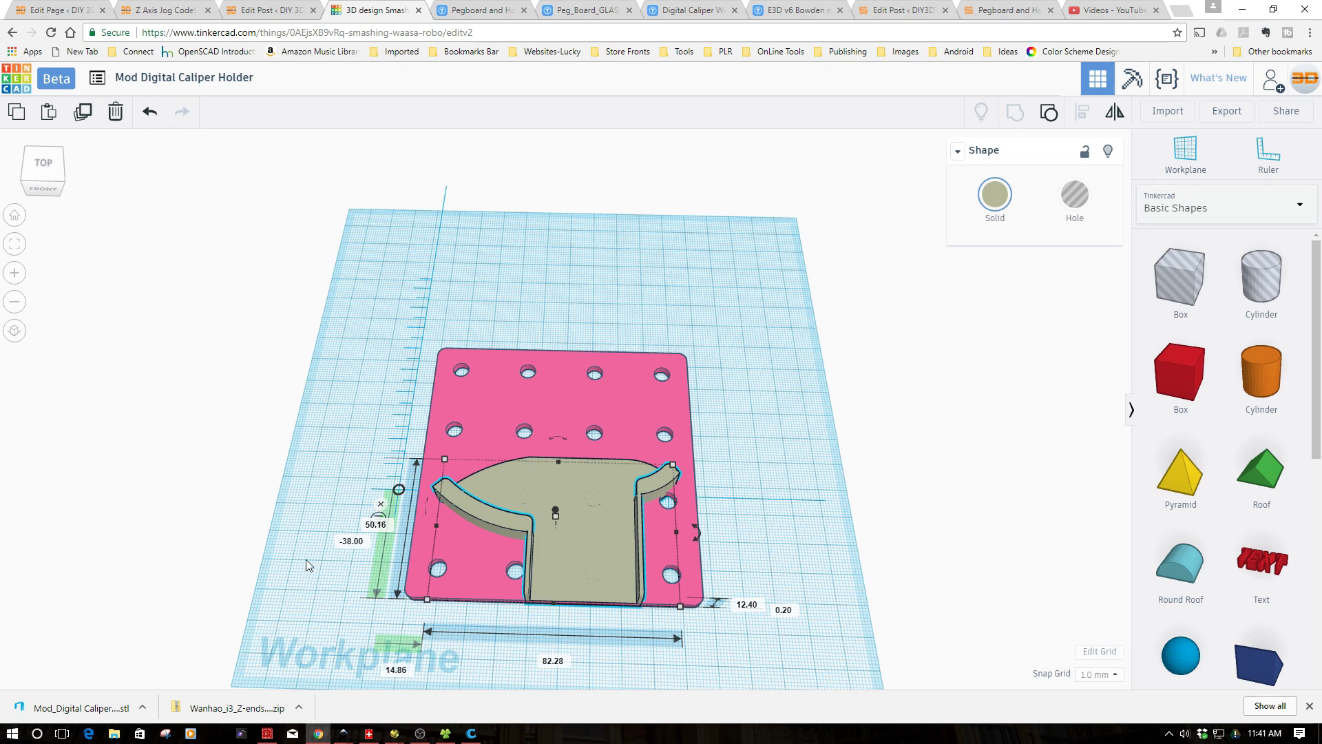
pyautogui.moveTo(306, 559); pyautogui.dragTo(866, 458, button='right')
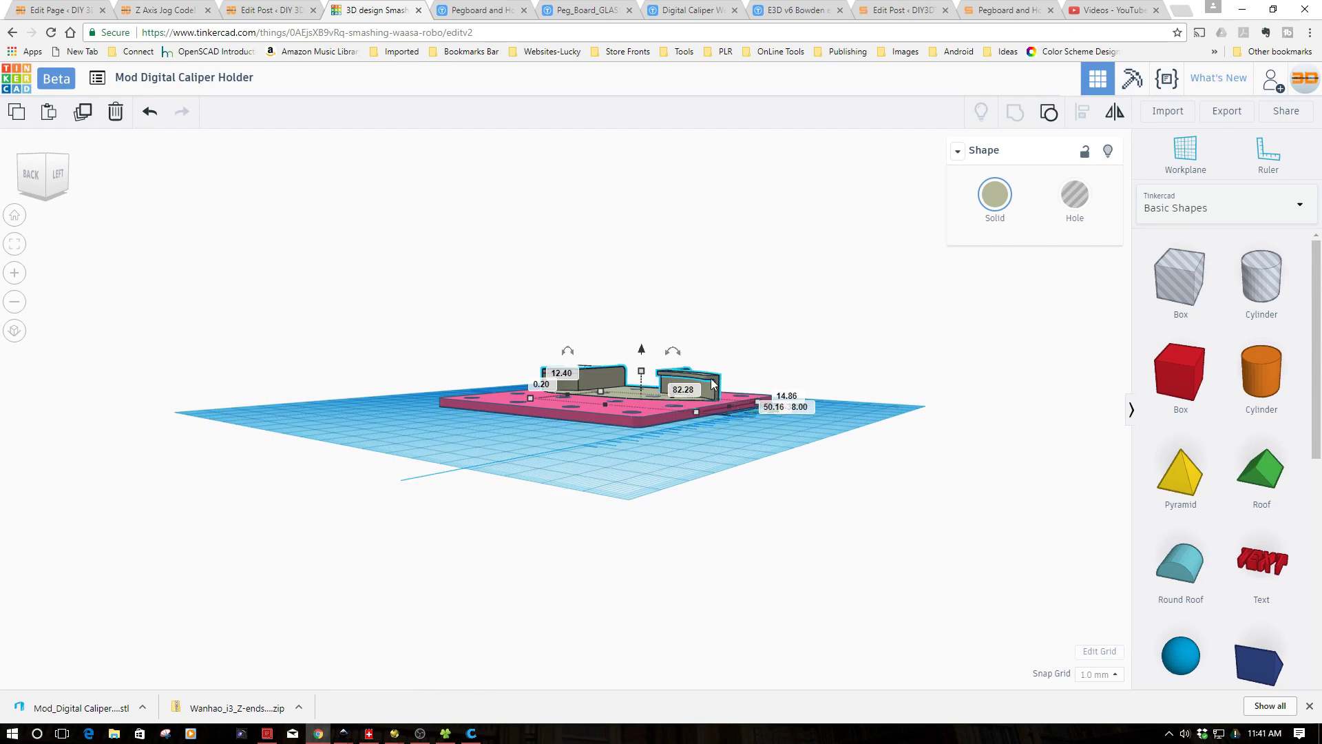
pyautogui.moveTo(870, 404); pyautogui.dragTo(312, 559, button='right')
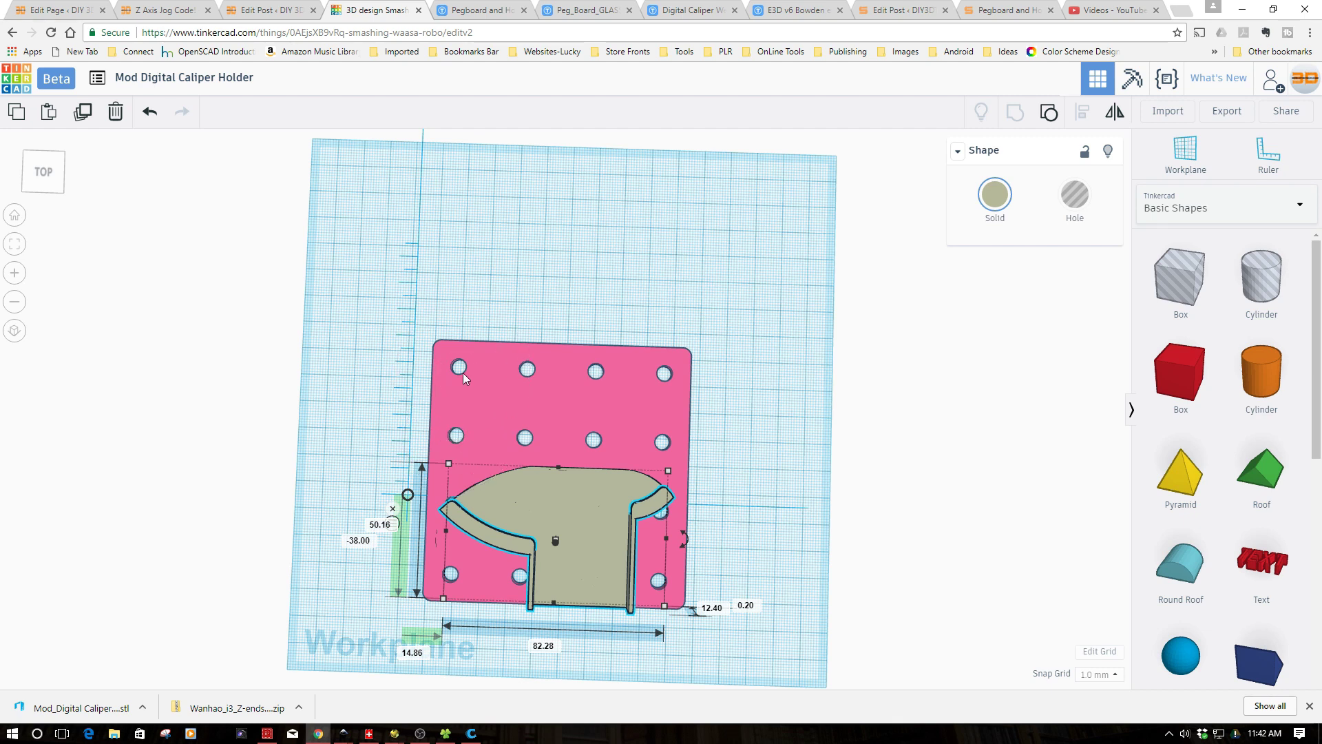
pyautogui.press('ctrl')
pyautogui.press('ctrl')
pyautogui.press('ctrl')
# Group the caliper holder and pegboard plate into one shape and colour it orange
pyautogui.moveTo(383, 300); pyautogui.dragTo(717, 629)
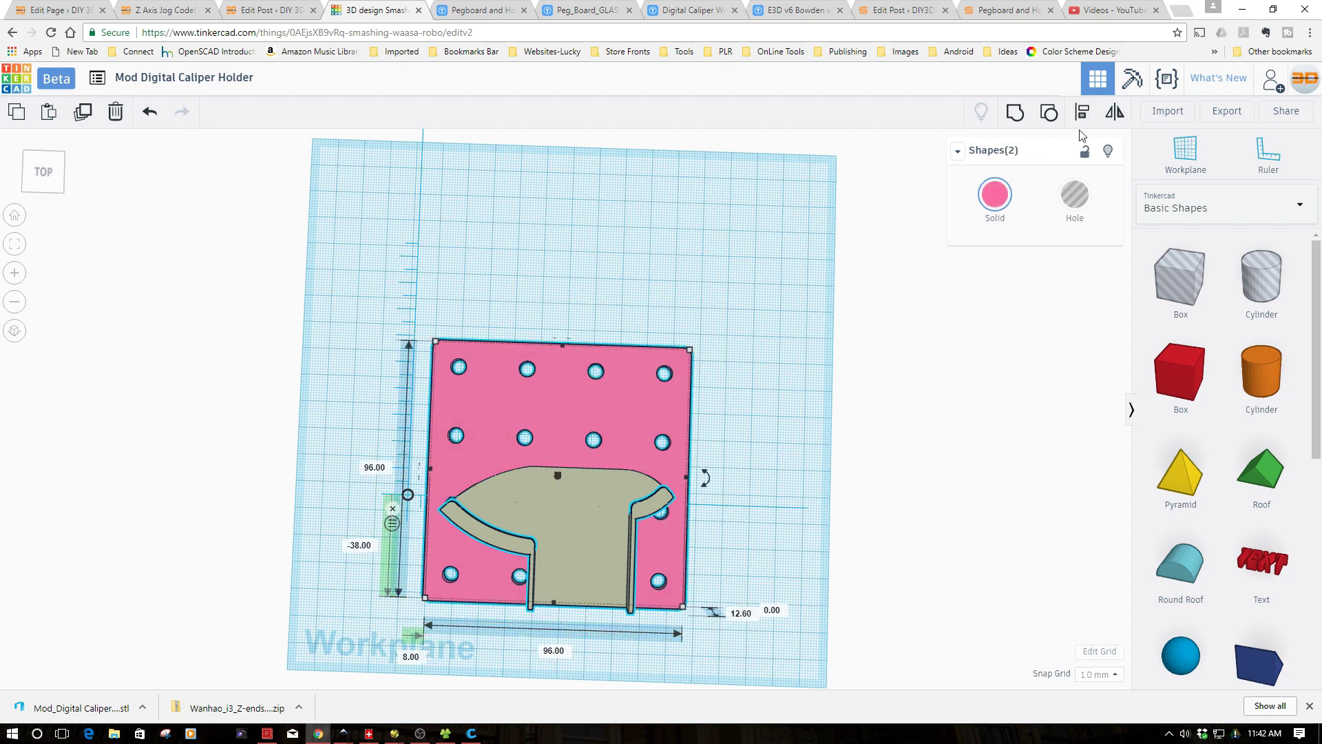
pyautogui.click(1024, 120)
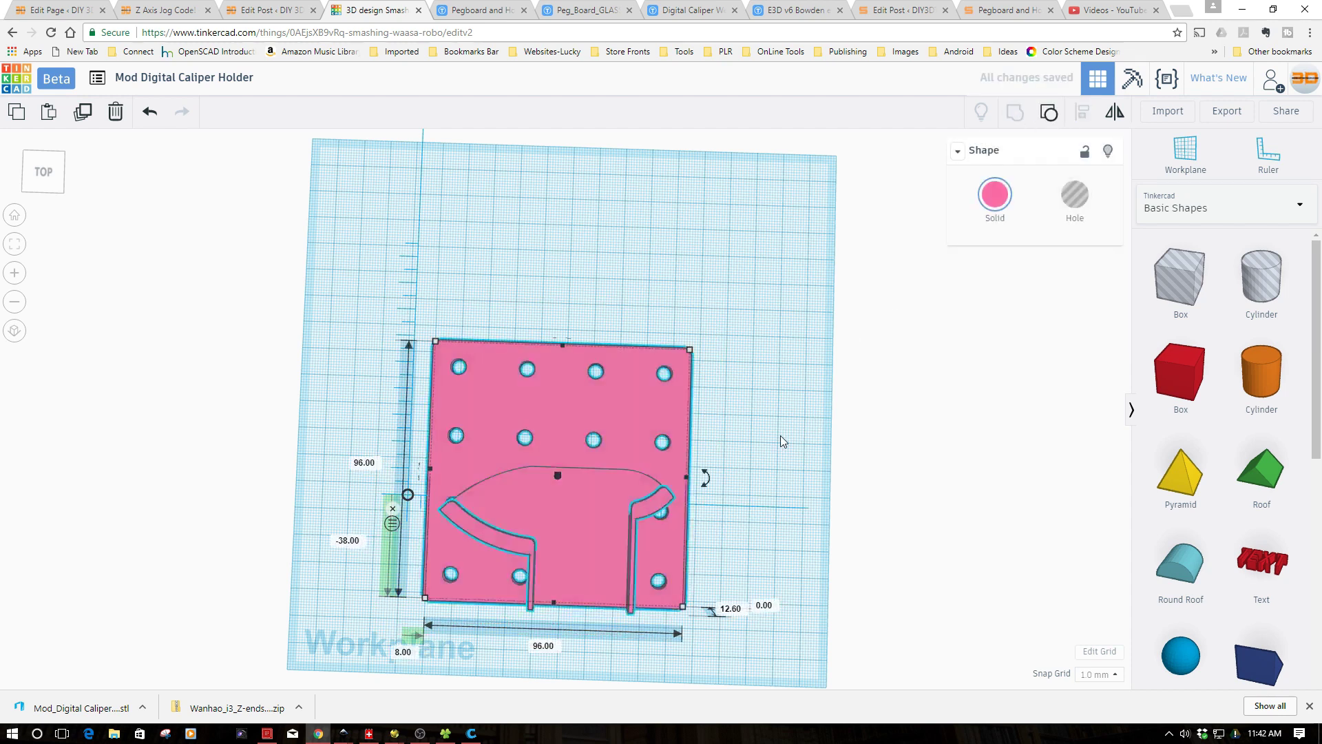
pyautogui.click(995, 201)
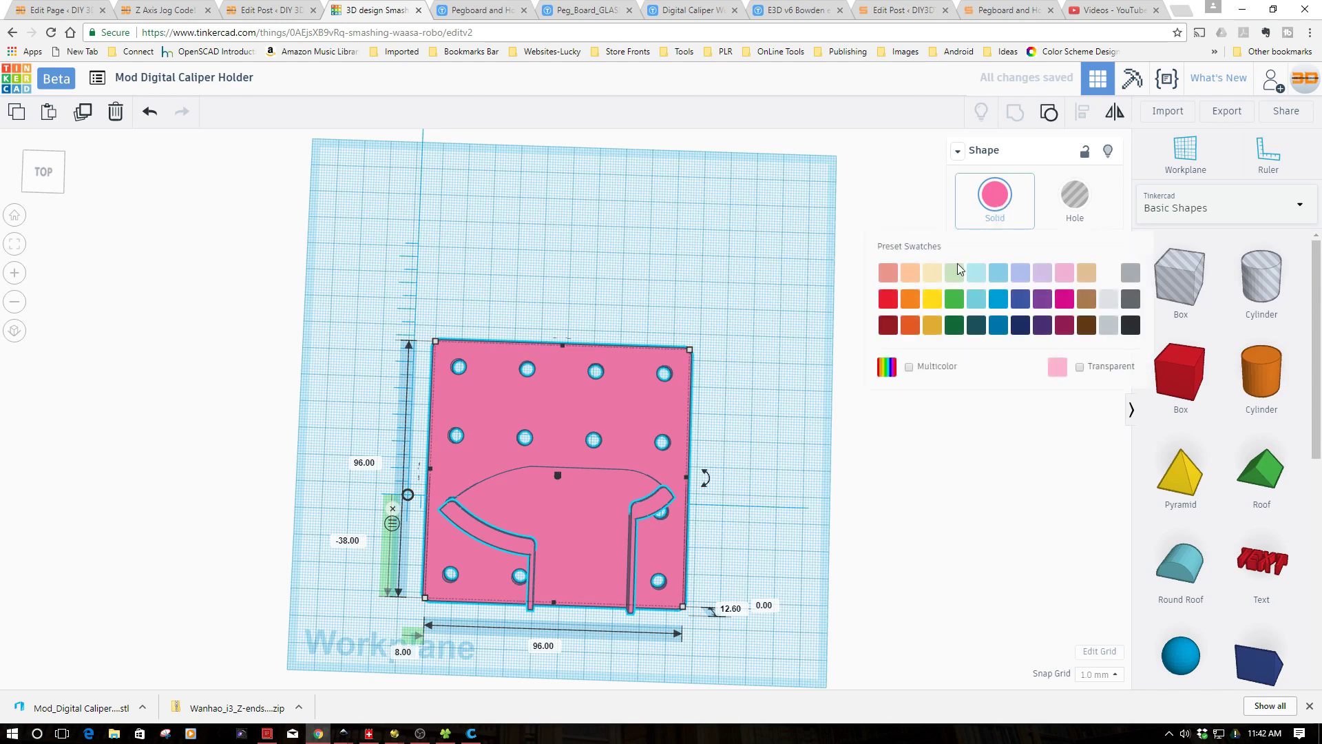
pyautogui.click(908, 300)
pyautogui.click(808, 299)
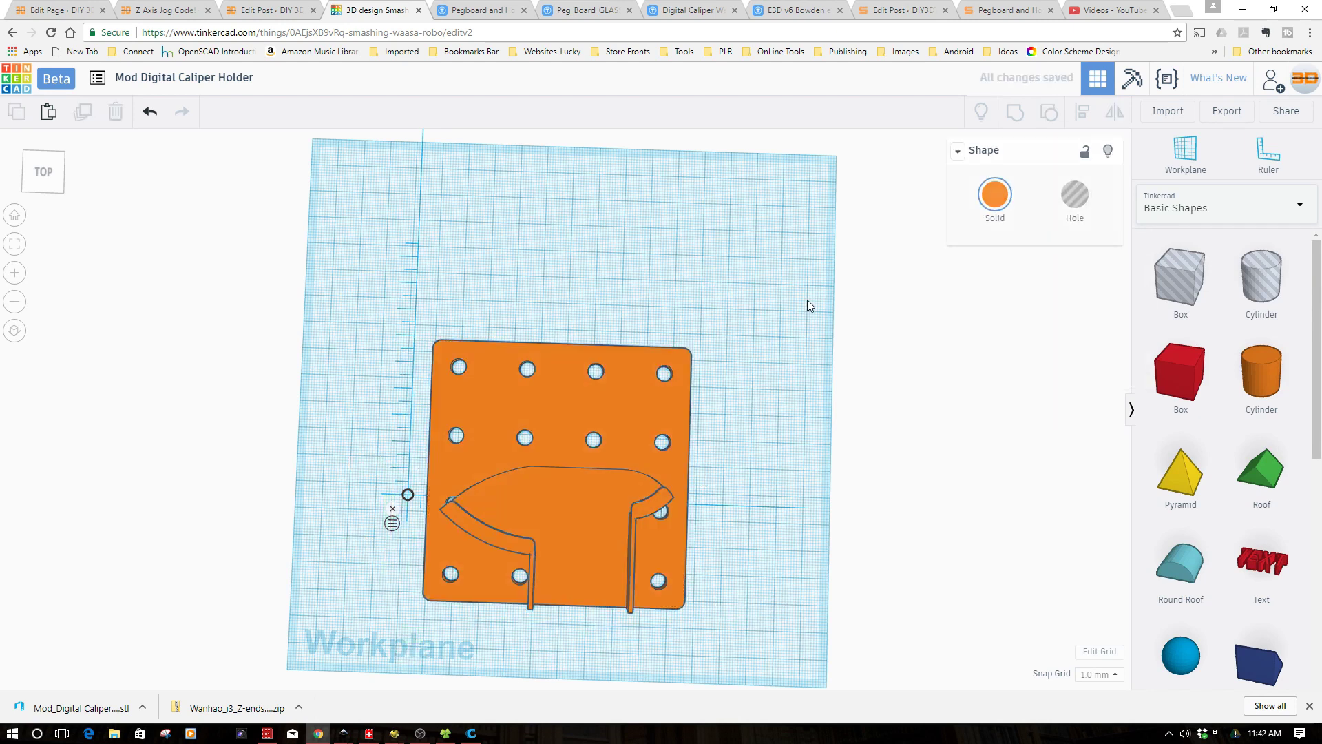
pyautogui.moveTo(813, 284); pyautogui.dragTo(811, 329, button='right')
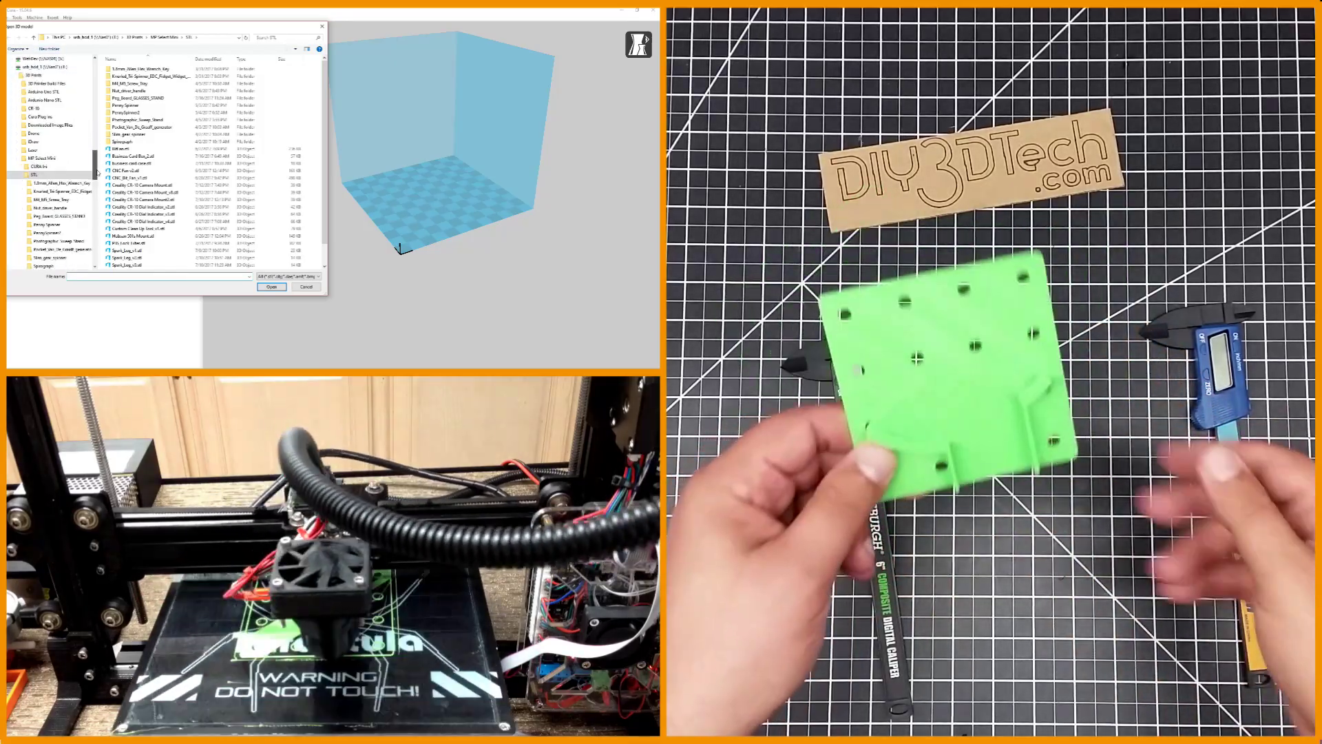
# In Cura, load the Mod_Digital Caliper Holder_v1.stl model from the Thingiverse STL Files folder
pyautogui.click(17, 159)
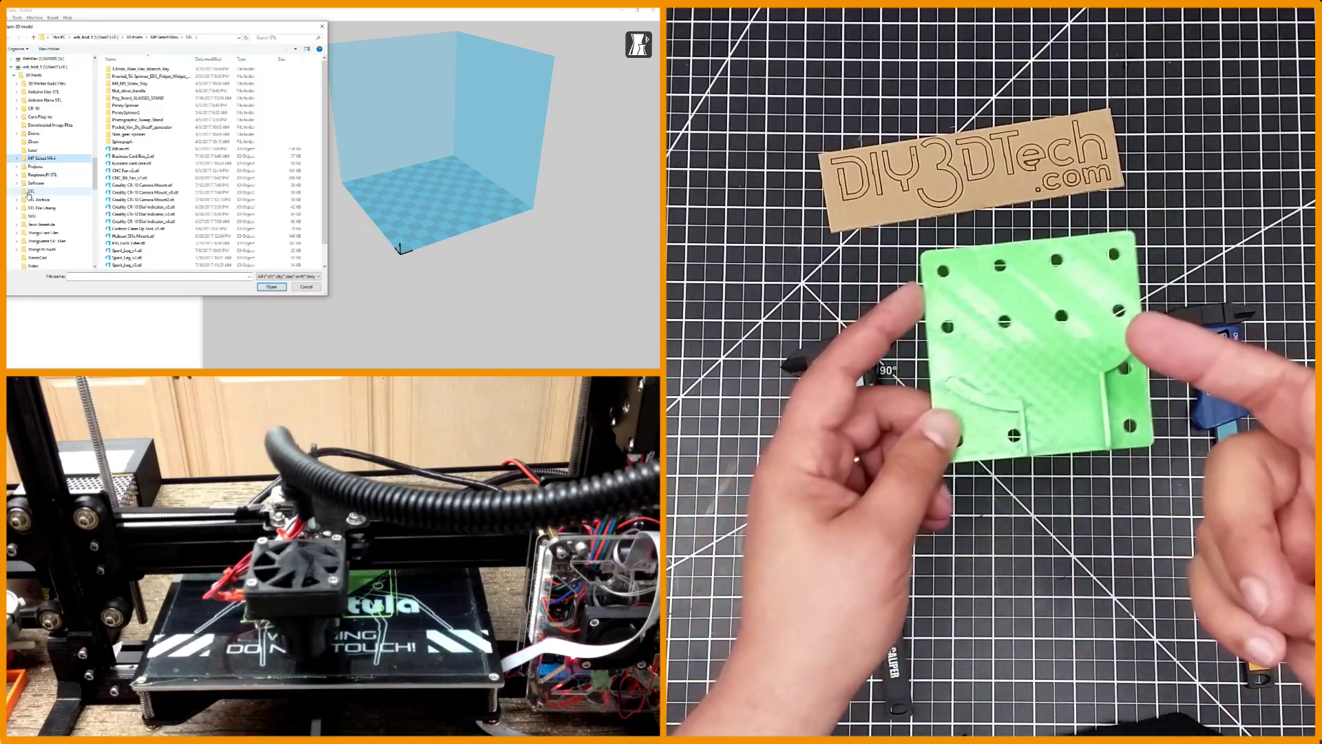
pyautogui.click(47, 240)
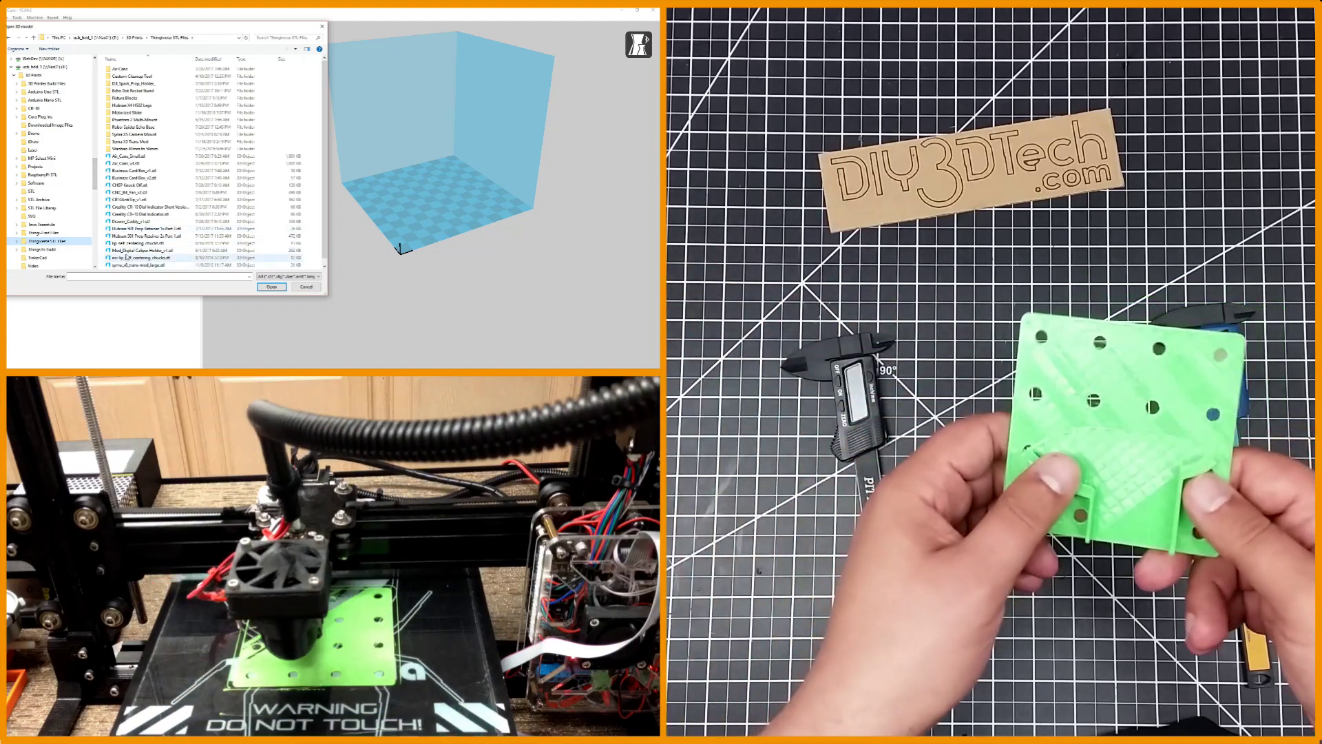
pyautogui.click(141, 250)
pyautogui.click(272, 286)
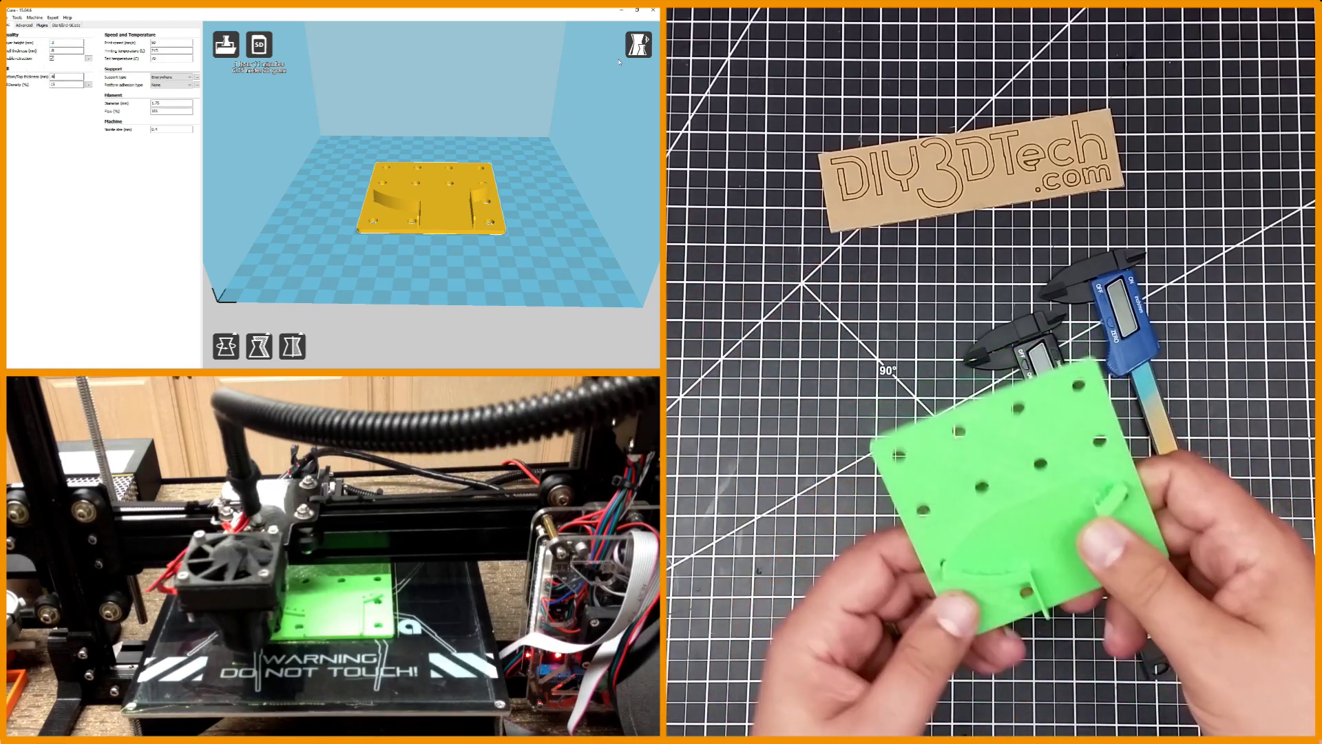
# Switch to the Layers view and examine the sliced holder's toolpaths from the first layer to the topmost one
pyautogui.click(639, 44)
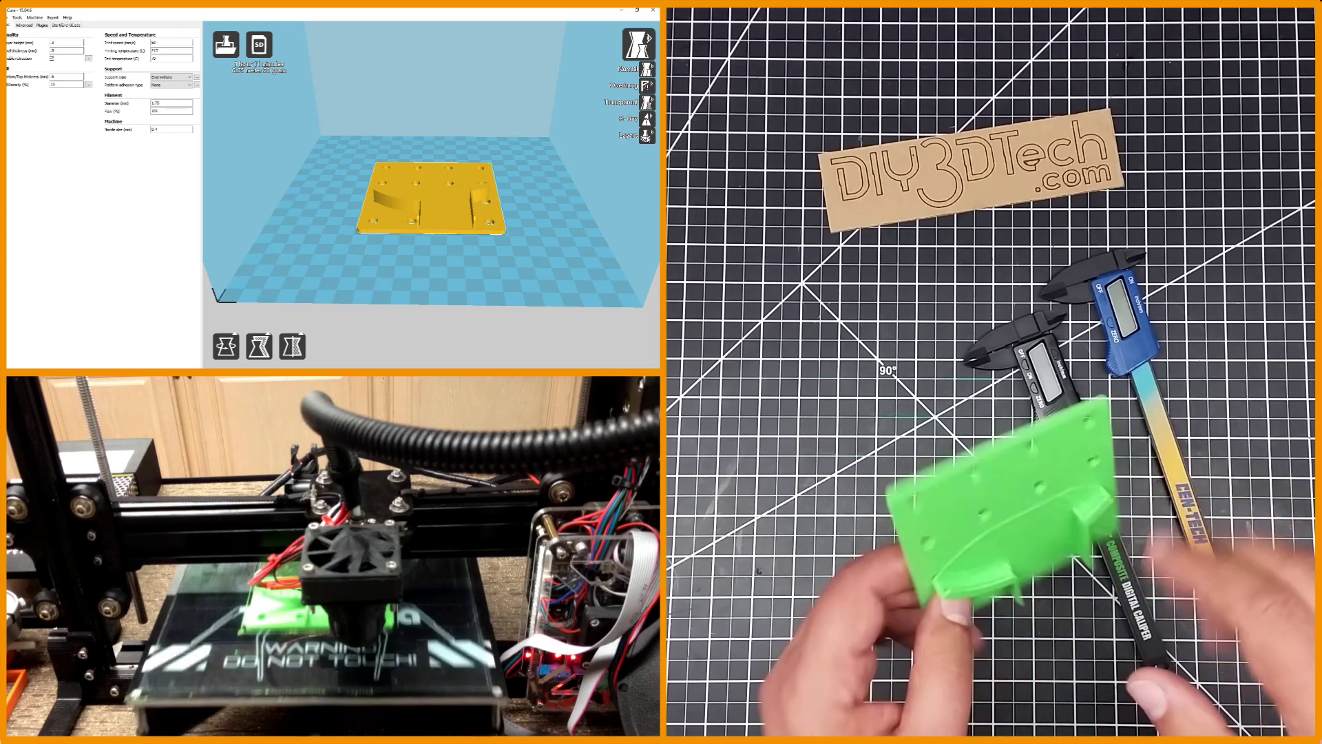
pyautogui.click(646, 135)
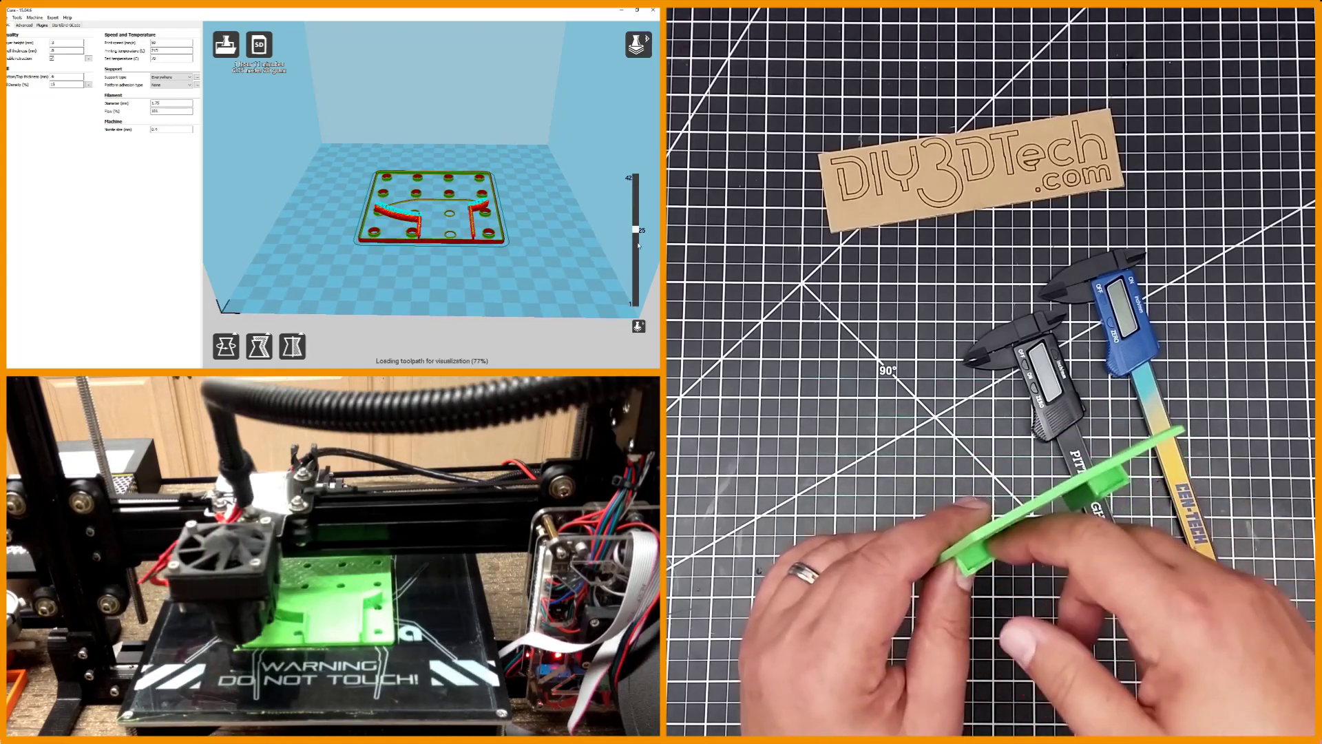
pyautogui.moveTo(638, 243); pyautogui.dragTo(637, 260)
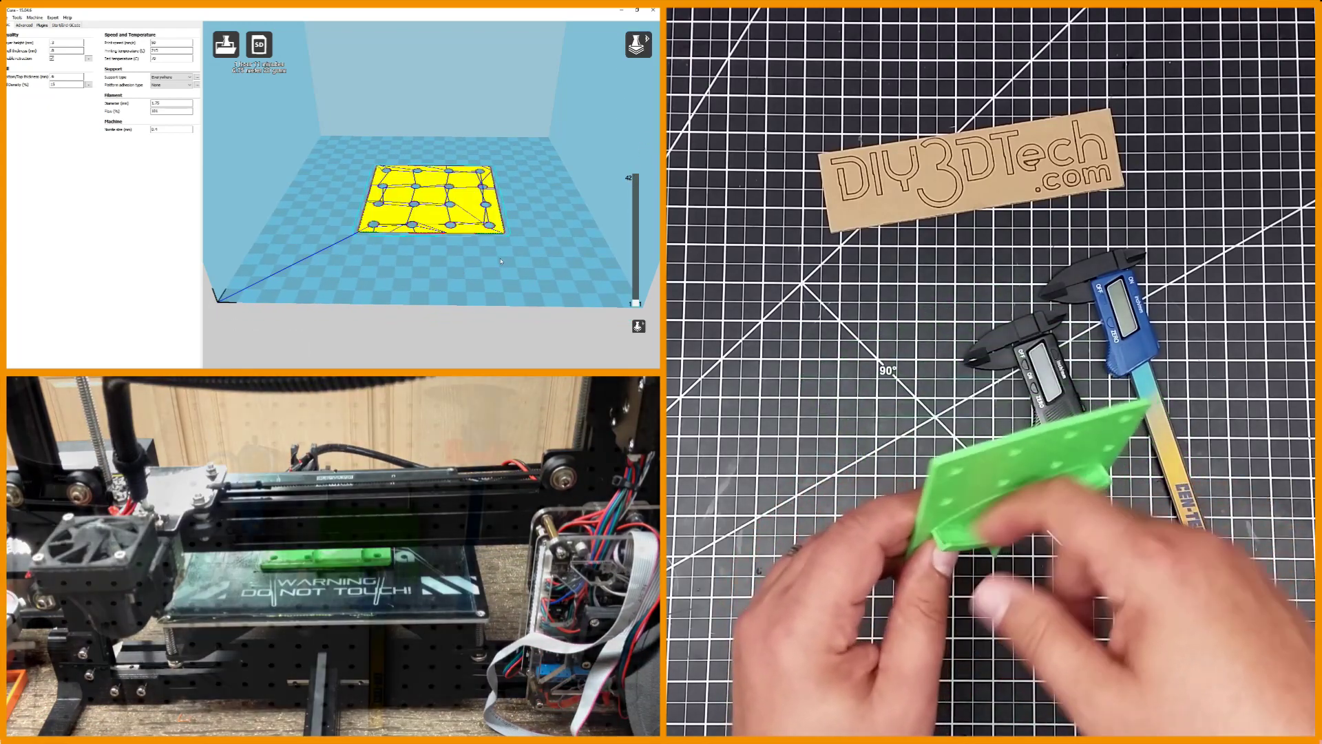
pyautogui.moveTo(442, 259); pyautogui.dragTo(498, 258, button='right')
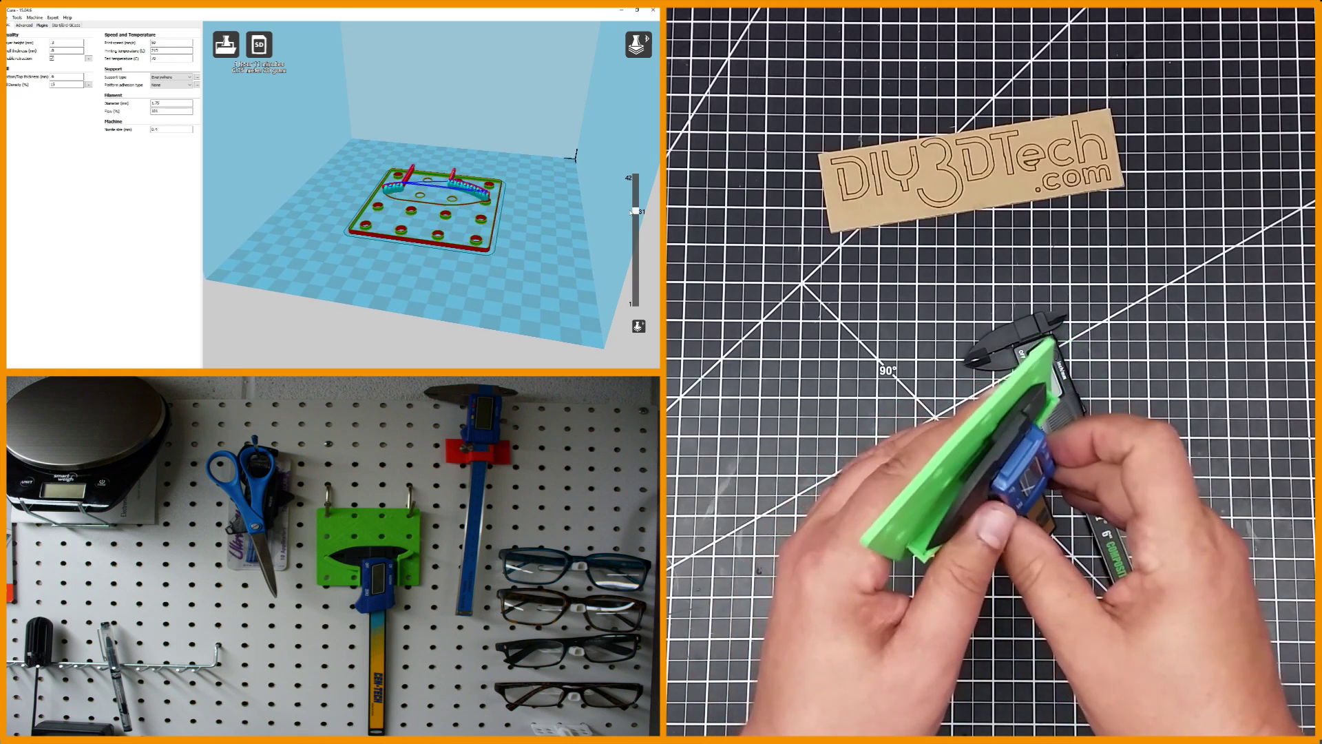
pyautogui.moveTo(633, 211); pyautogui.dragTo(645, 168)
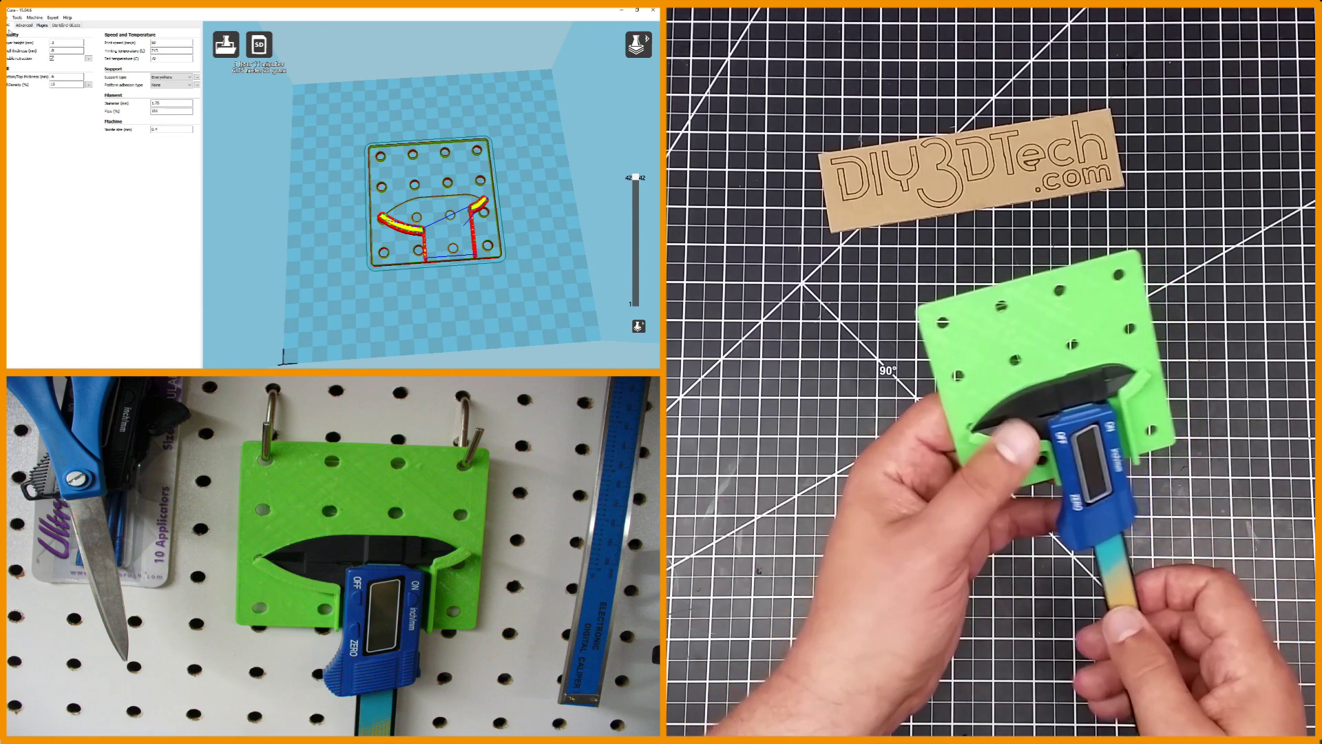
# Save the sliced holder's G-code to the removable disk
pyautogui.click(21, 26)
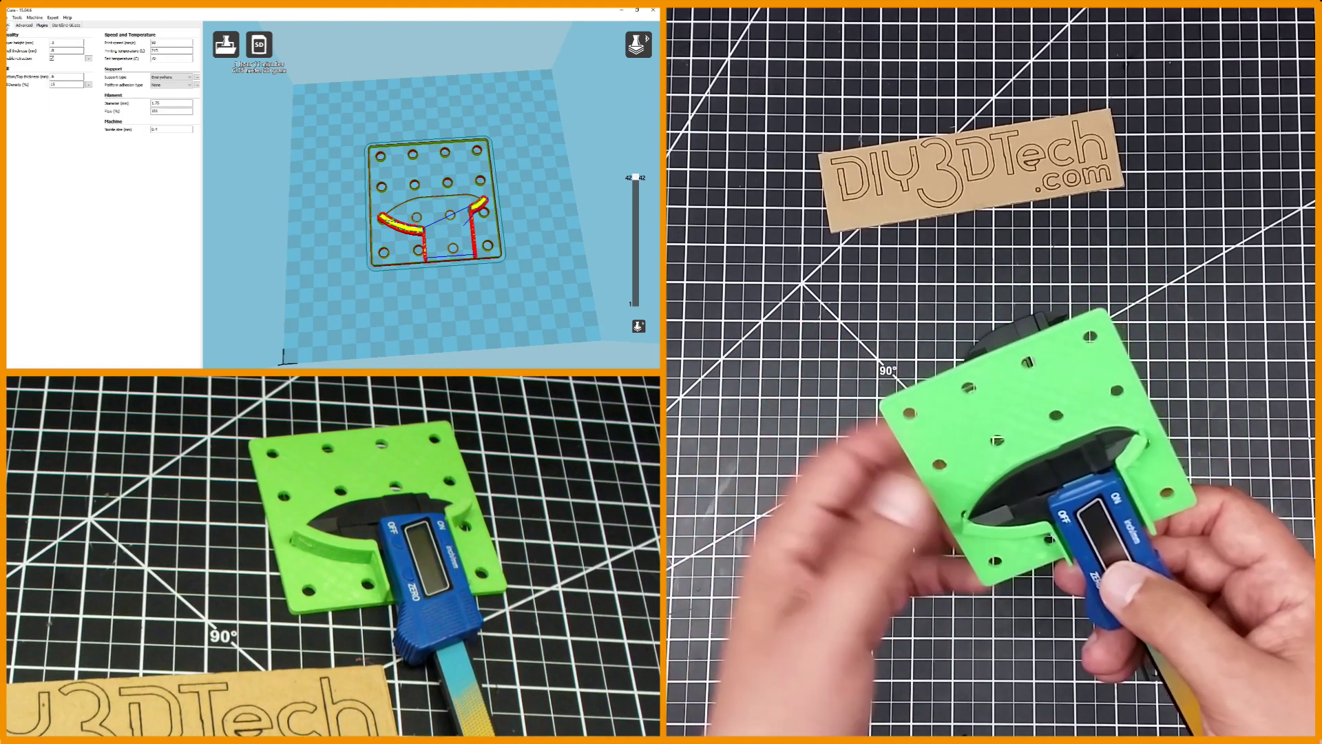
pyautogui.click(7, 18)
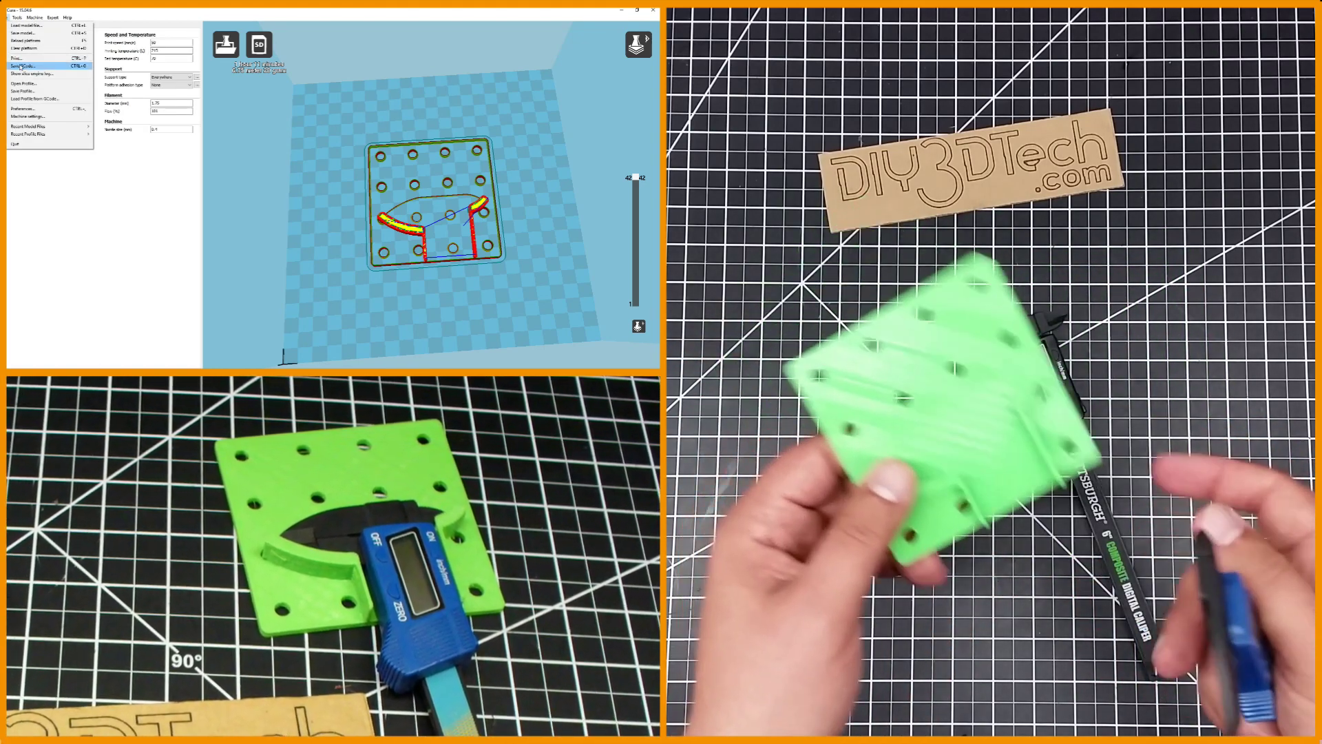
pyautogui.click(20, 66)
pyautogui.click(22, 75)
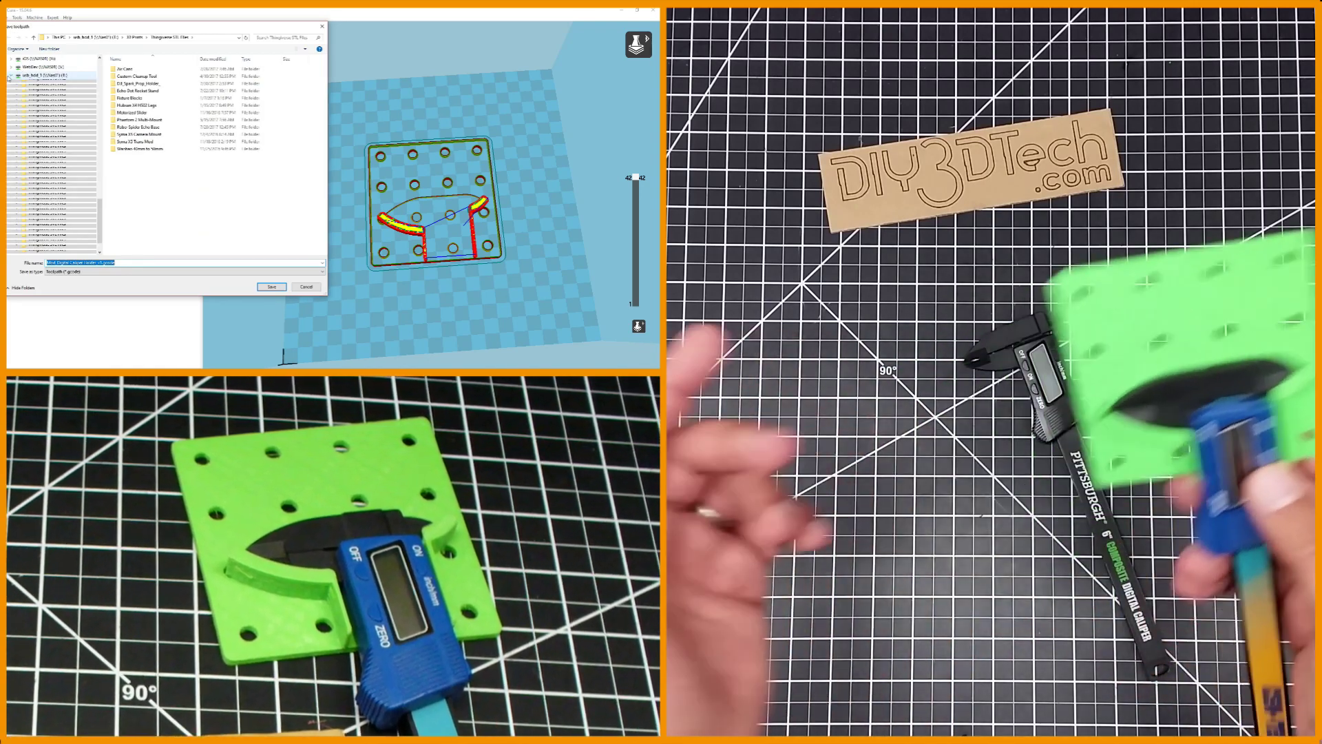
pyautogui.moveTo(100, 171); pyautogui.dragTo(99, 156)
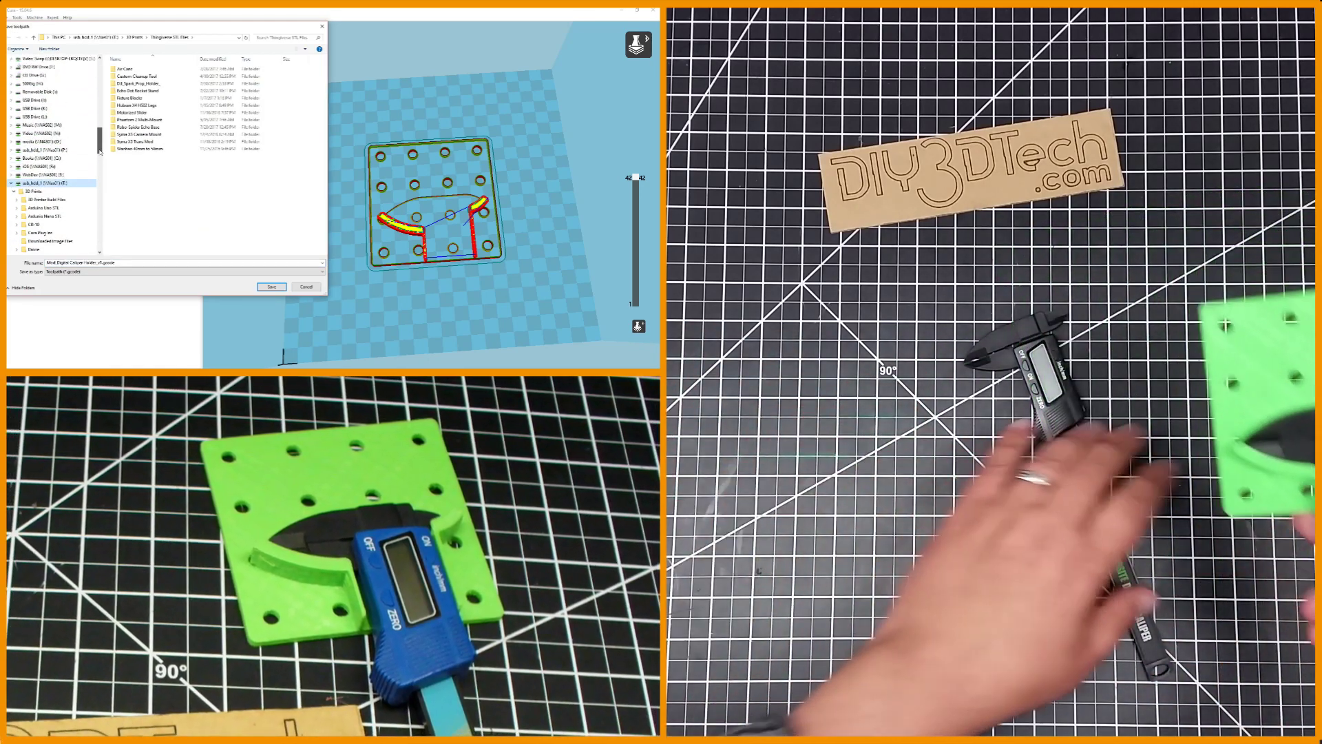
pyautogui.scroll(2, 61, 103)
pyautogui.click(42, 92)
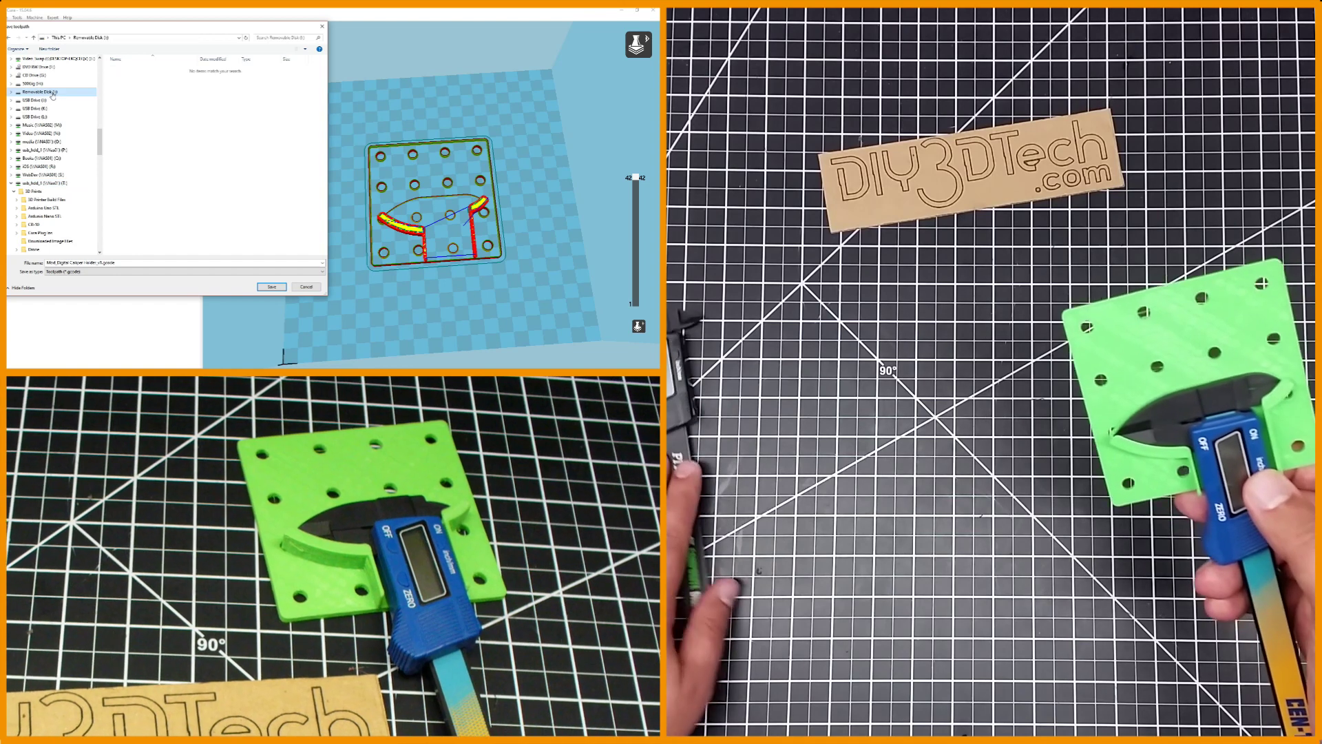